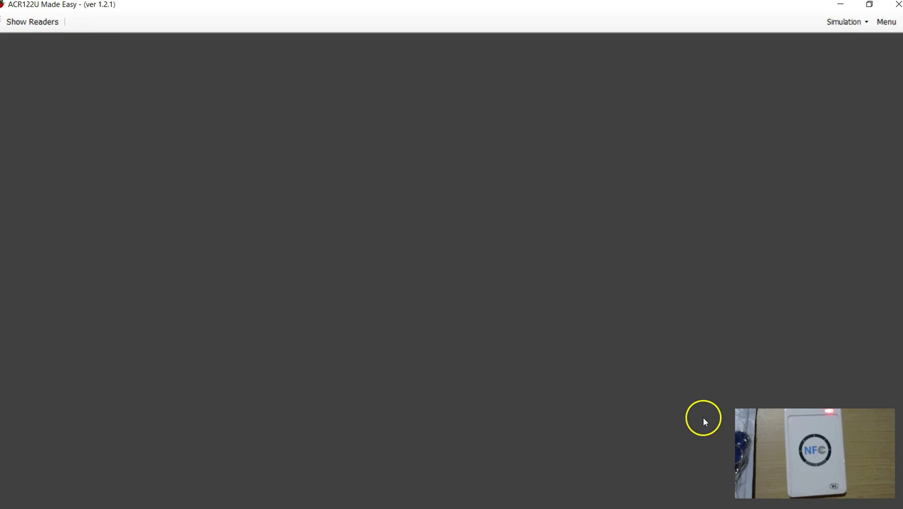
# - List the connected readers and open the ACR122U Console for the ACS ACR122U PICC Interface 0 reader
pyautogui.click(32, 22)
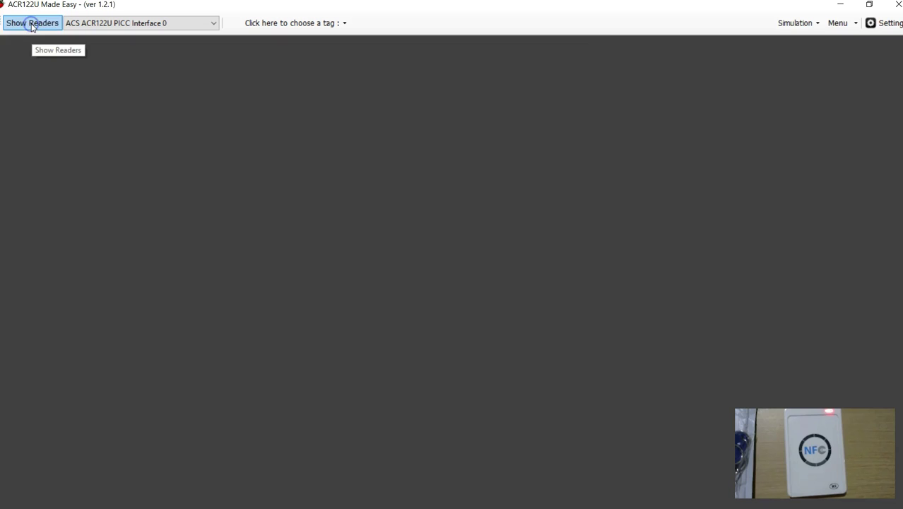
pyautogui.click(856, 24)
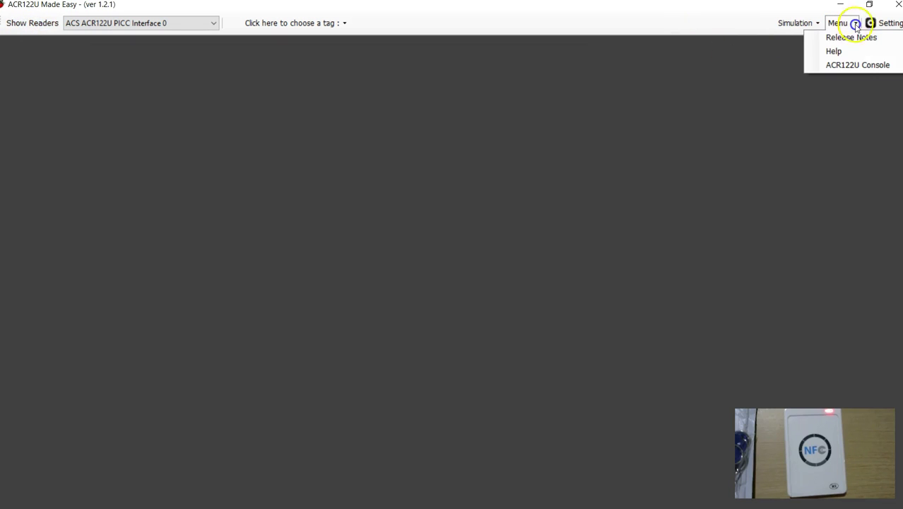
pyautogui.click(849, 68)
pyautogui.moveTo(442, 56); pyautogui.dragTo(436, 59)
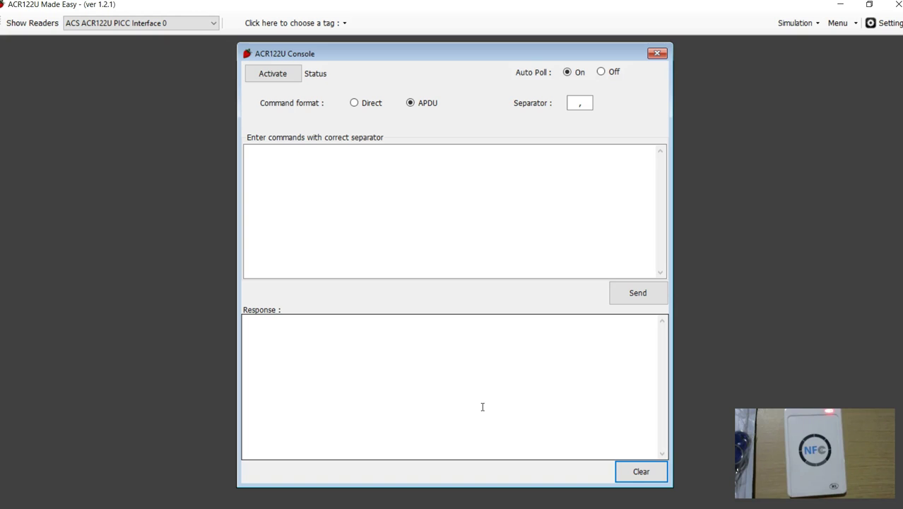
pyautogui.click(393, 179)
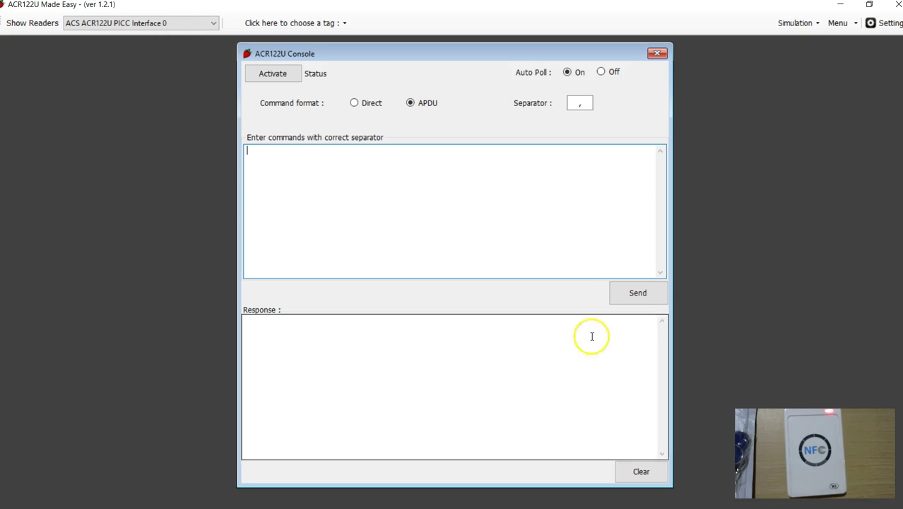
# - Try the Direct command format in the console and return it to APDU
pyautogui.click(354, 104)
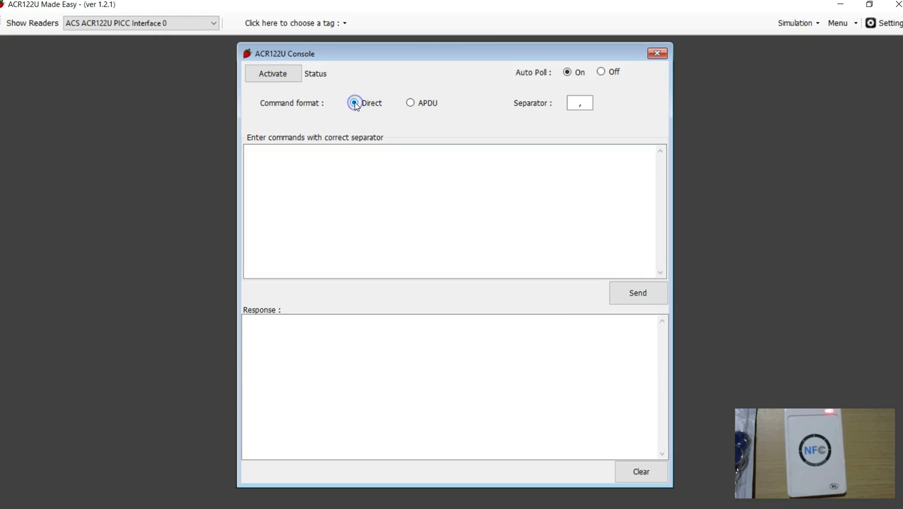
pyautogui.click(356, 104)
pyautogui.click(410, 104)
pyautogui.click(426, 176)
pyautogui.click(422, 111)
pyautogui.click(414, 151)
pyautogui.click(397, 236)
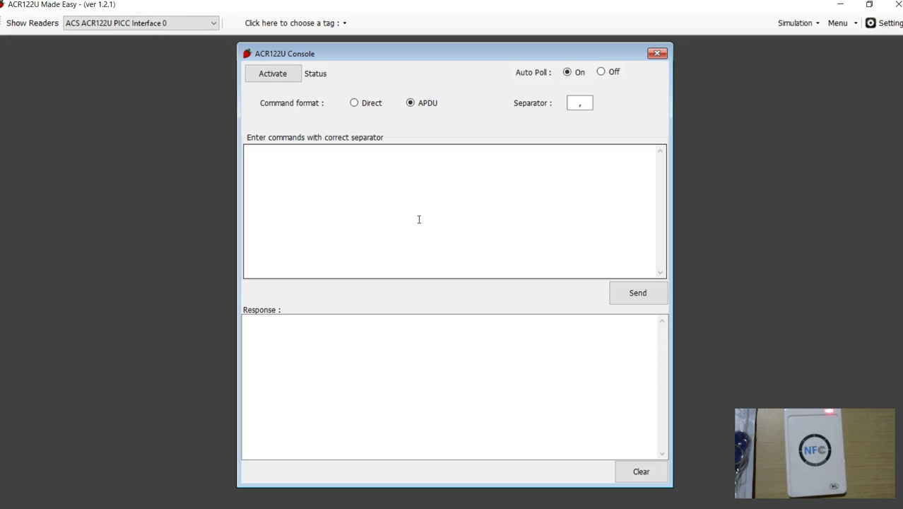
# - Switch to the browser and look at the eBay listings for the UID changeable cards and key fobs
pyautogui.click(549, 240)
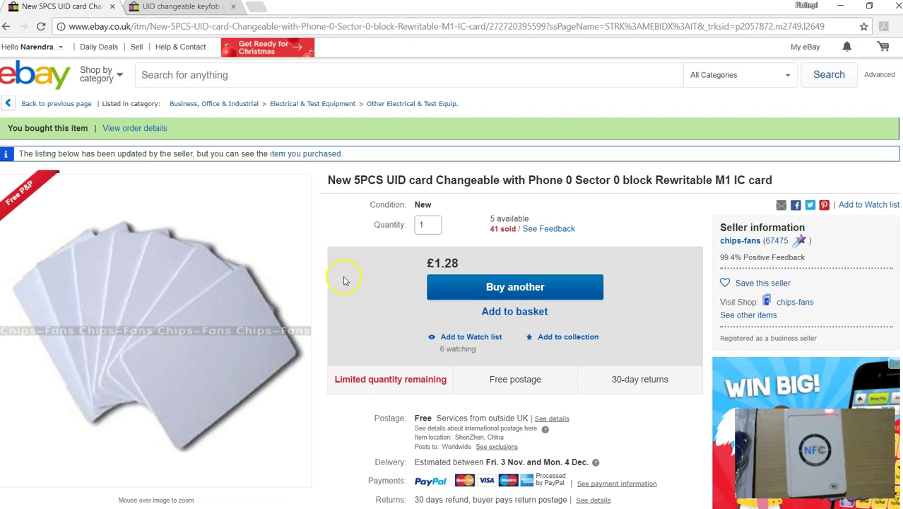
pyautogui.moveTo(428, 266); pyautogui.dragTo(466, 265)
pyautogui.click(466, 264)
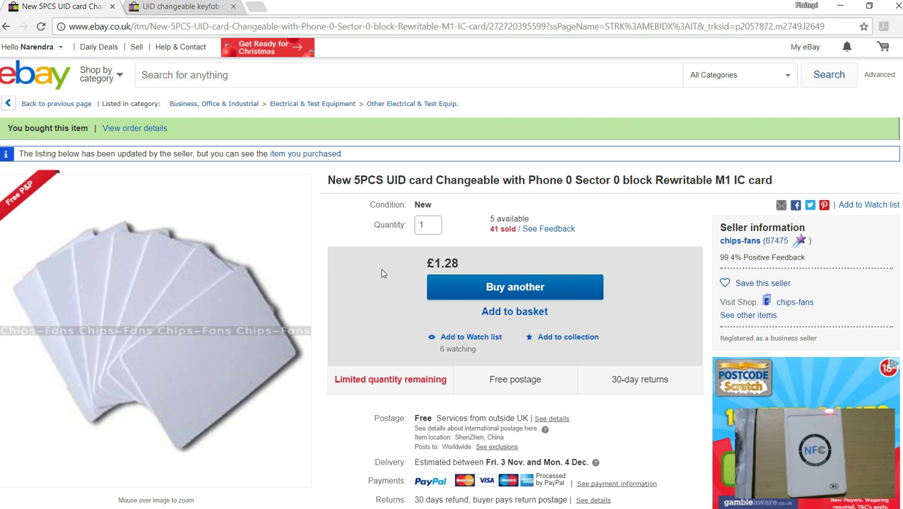
pyautogui.click(183, 8)
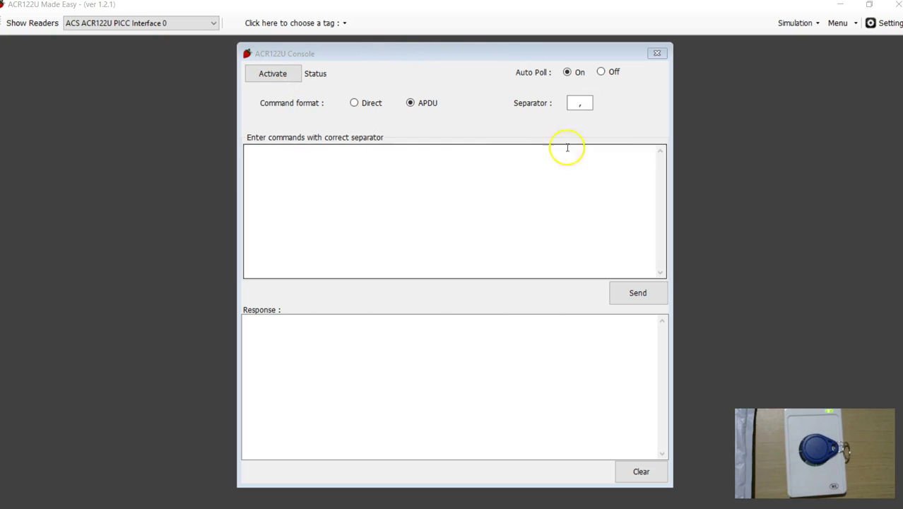
# - Activate the key fob in the ACR122U Console and enter the eight APDU commands ending with FF,00,00,00,15,D4,40,01,A0,00,21,22,23,24,04,08,04,00,91,92,93,94,95,96,97,98
pyautogui.click(268, 78)
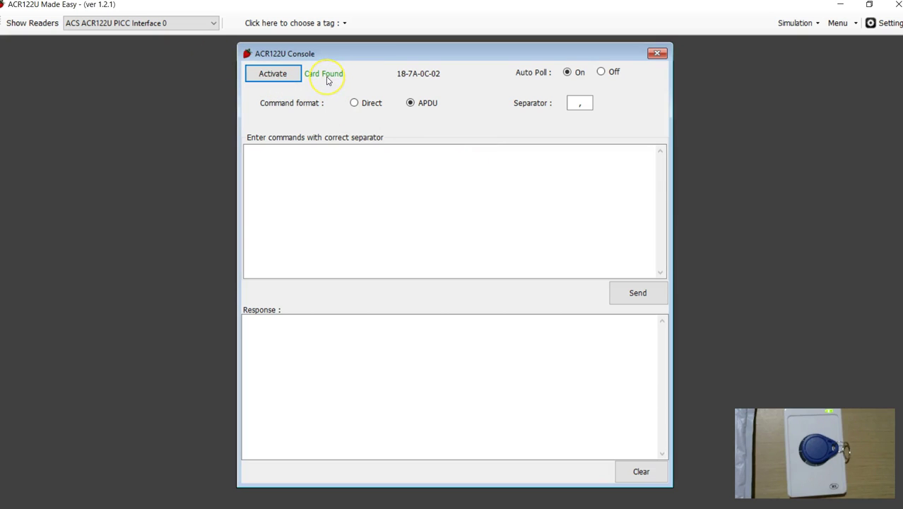
pyautogui.click(401, 80)
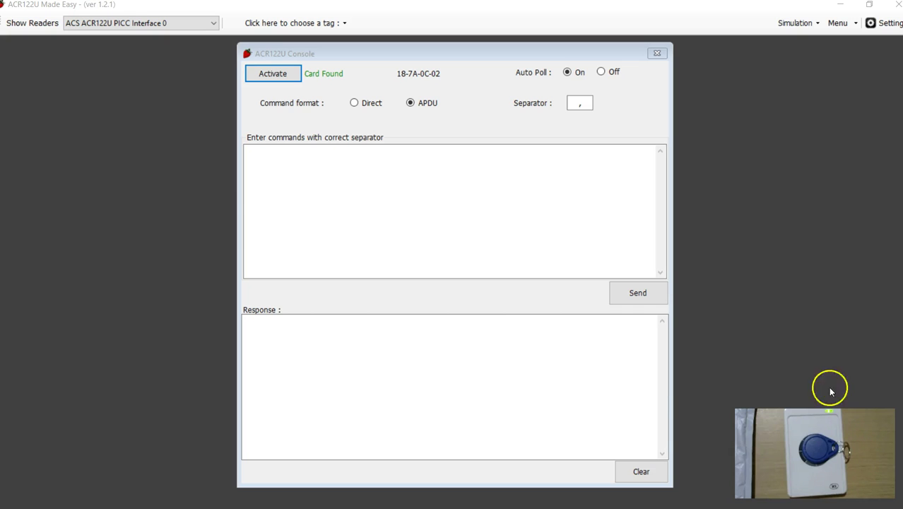
pyautogui.click(285, 184)
pyautogui.write('FF,00,00,00,08,D4,08,63,02,00,63,03,00 FF,00,00,00,06,D4,42,50,00,57,CD FF,00,00,00,05,D4,08,63,3D,07 FF,00,00,00,03,D4,42,40 FF,00,00,00,05,D4,08,63,3D,00 FF,00,00,00,03,D4,42,43 FF,00,00,00,08,D4,08,63,02,80,63,03,80 FF,00,00,00,15,D4,40,01,A0,00,21,22,23,24,04,08,04,00,91,92,93,94,95,96,97,98')
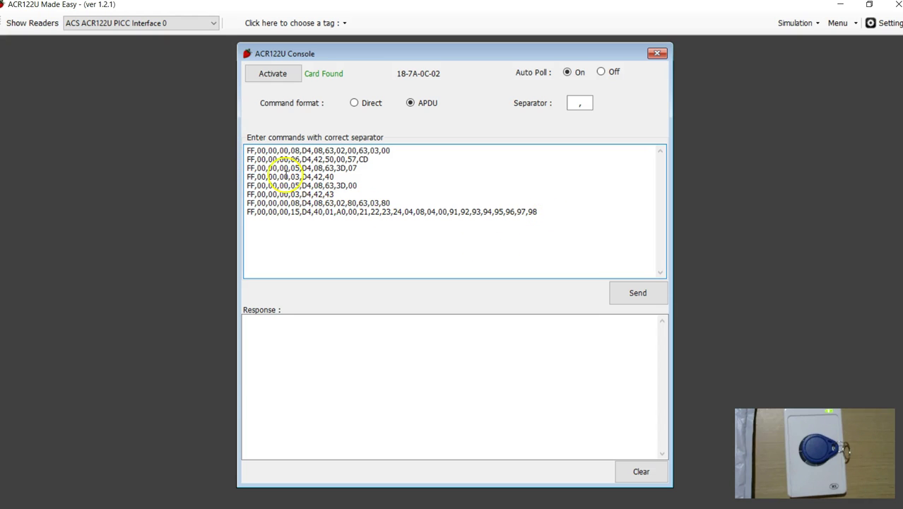
pyautogui.click(549, 215)
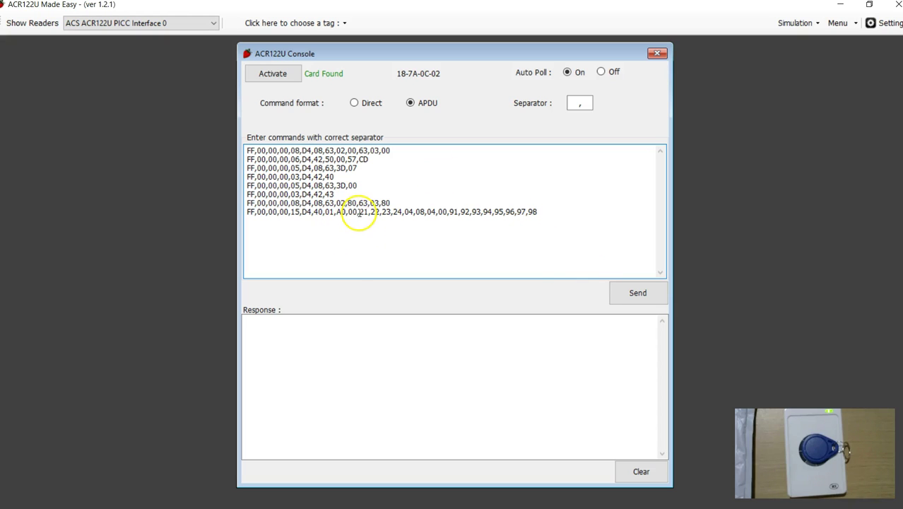
# - Examine the data bytes in the last command line: 21,22,23,24, the single bytes 04 and 08, and the remaining bytes up to 98
pyautogui.moveTo(395, 212); pyautogui.dragTo(541, 210)
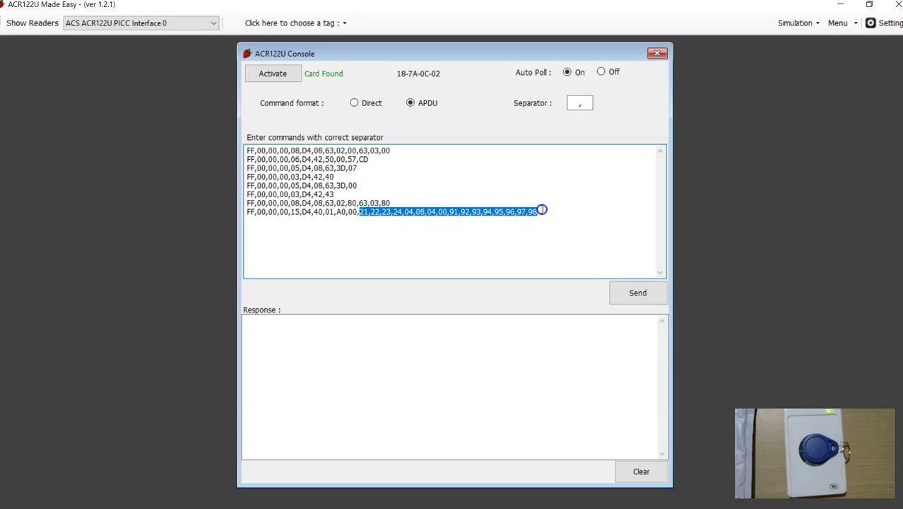
pyautogui.click(373, 236)
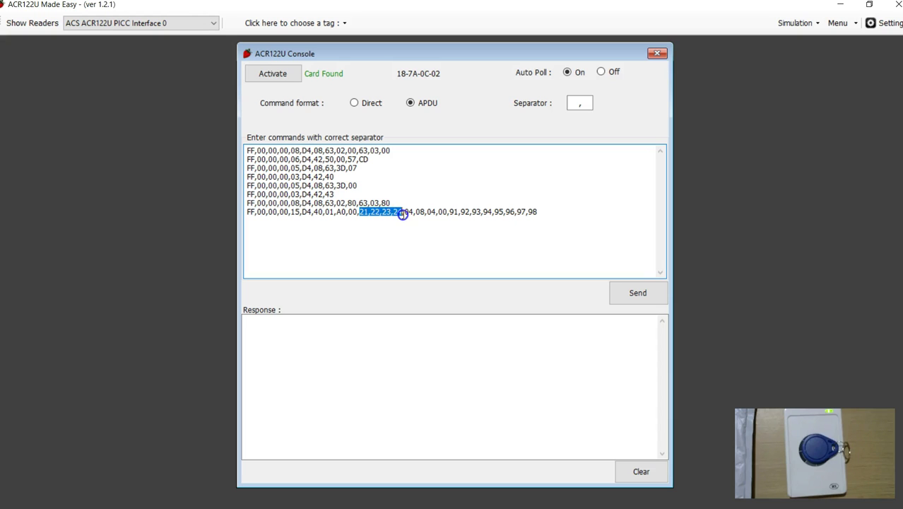
pyautogui.click(412, 223)
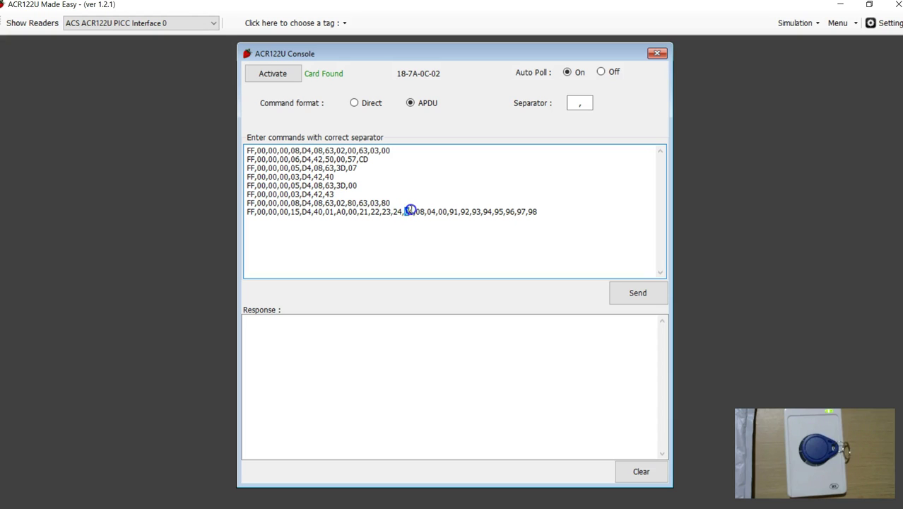
pyautogui.click(413, 224)
pyautogui.doubleClick(421, 212)
pyautogui.click(433, 225)
pyautogui.moveTo(450, 212); pyautogui.dragTo(549, 212)
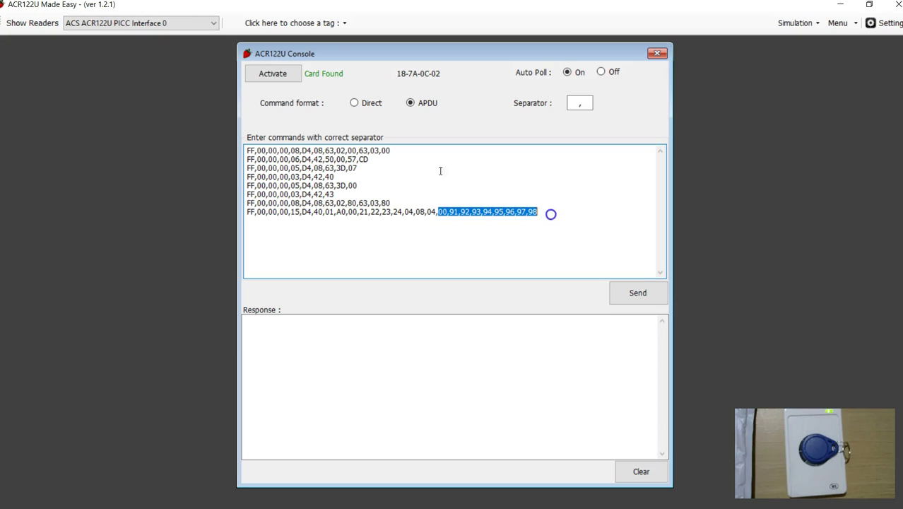
pyautogui.click(523, 243)
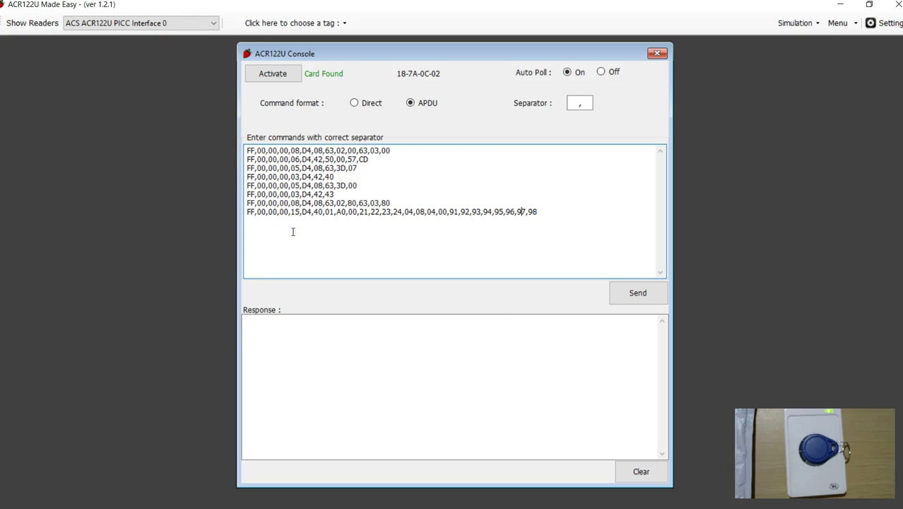
# - Send the eight commands to the key fob and activate the fob again to read its UID
pyautogui.click(640, 299)
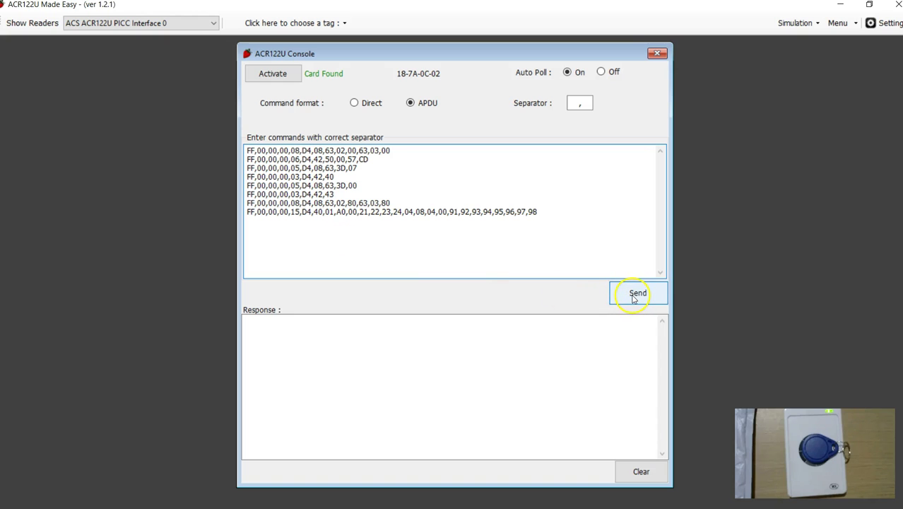
pyautogui.click(634, 298)
pyautogui.scroll(-1, 373, 395)
pyautogui.scroll(1, 375, 404)
pyautogui.scroll(-1, 372, 409)
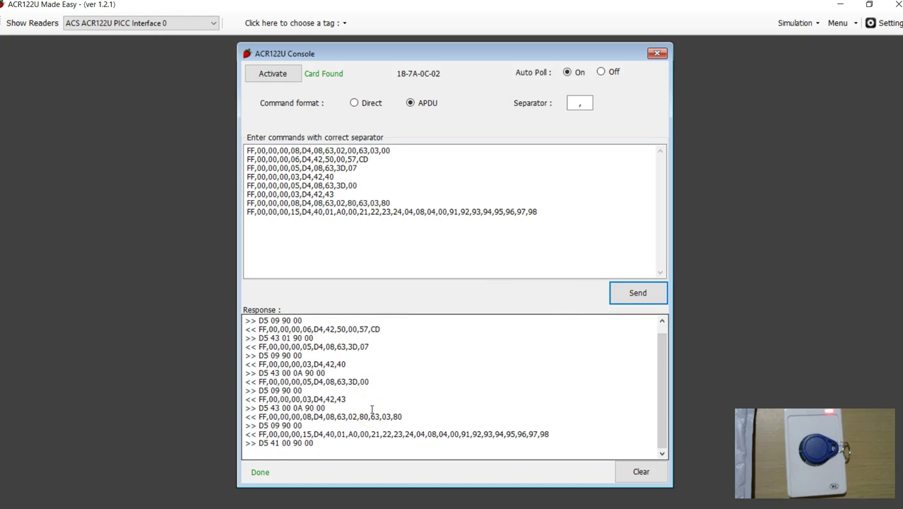
pyautogui.doubleClick(280, 443)
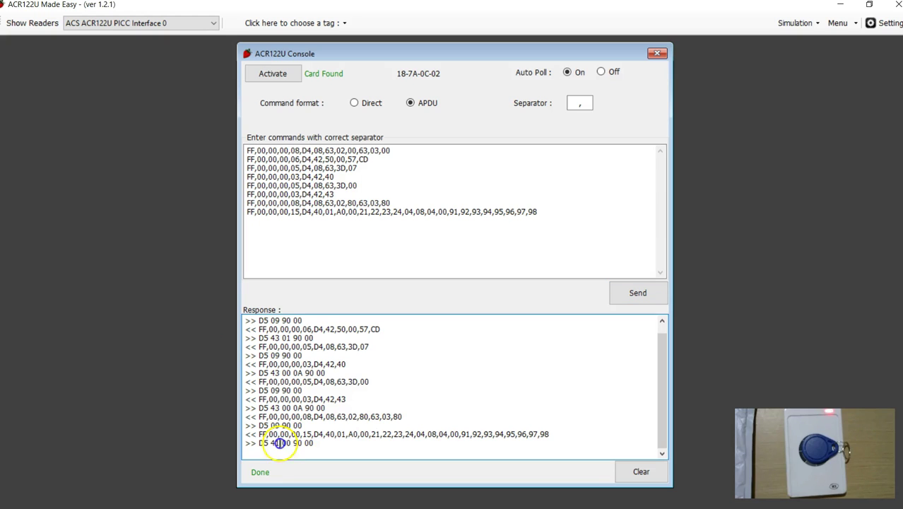
pyautogui.click(314, 443)
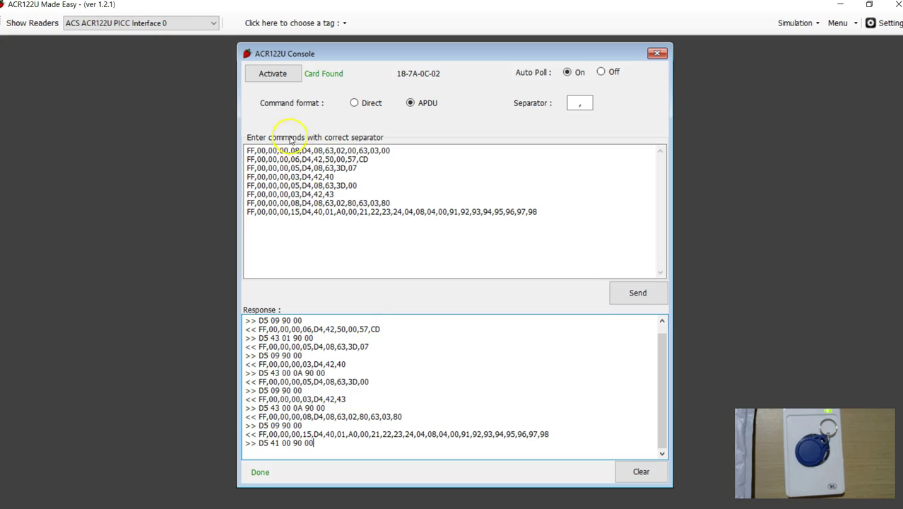
pyautogui.click(275, 75)
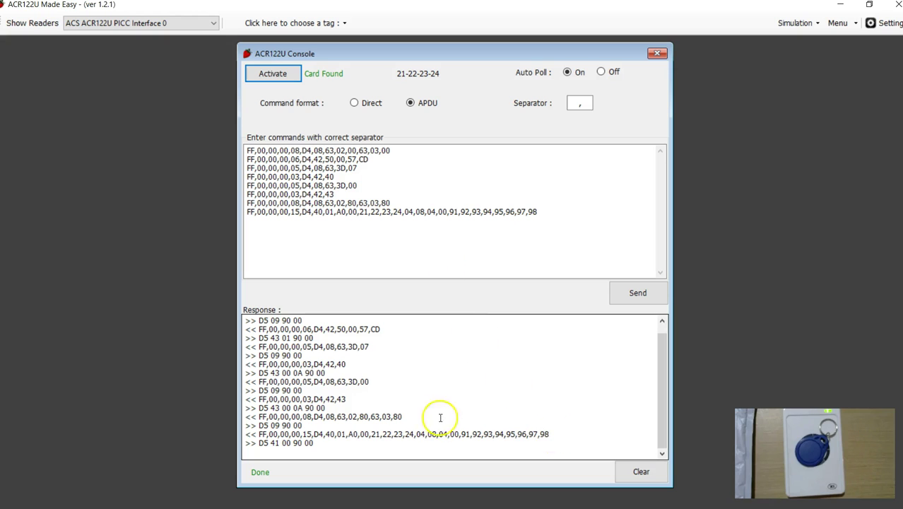
# - Review the first seven commands in the console, and switch to Notepad to examine the 21,22,23,24 and 04 bytes in the last line
pyautogui.moveTo(396, 203); pyautogui.dragTo(238, 146)
pyautogui.click(350, 185)
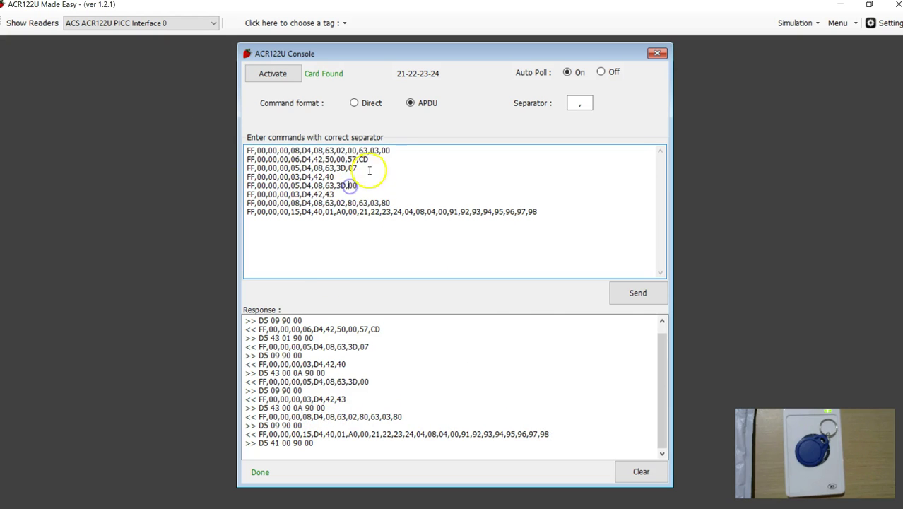
pyautogui.moveTo(393, 203); pyautogui.dragTo(241, 149)
pyautogui.click(349, 176)
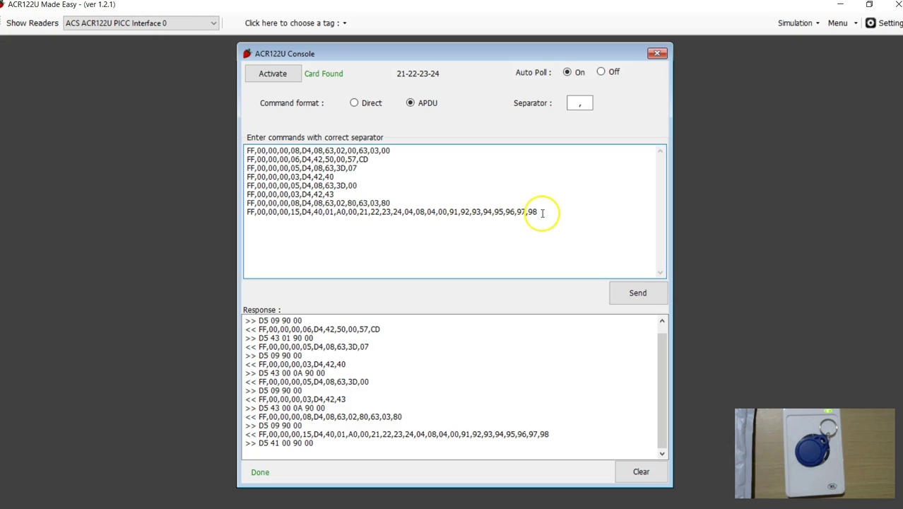
pyautogui.moveTo(557, 214); pyautogui.dragTo(246, 213)
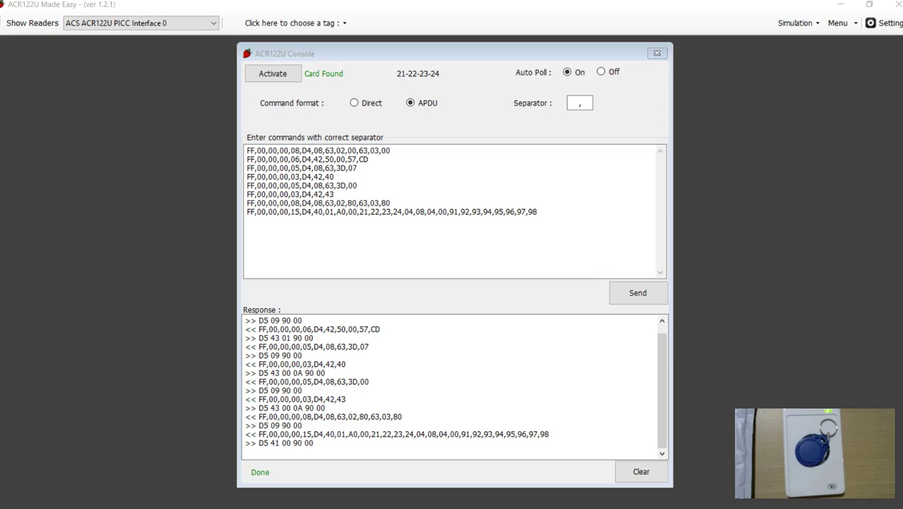
pyautogui.click(858, 267)
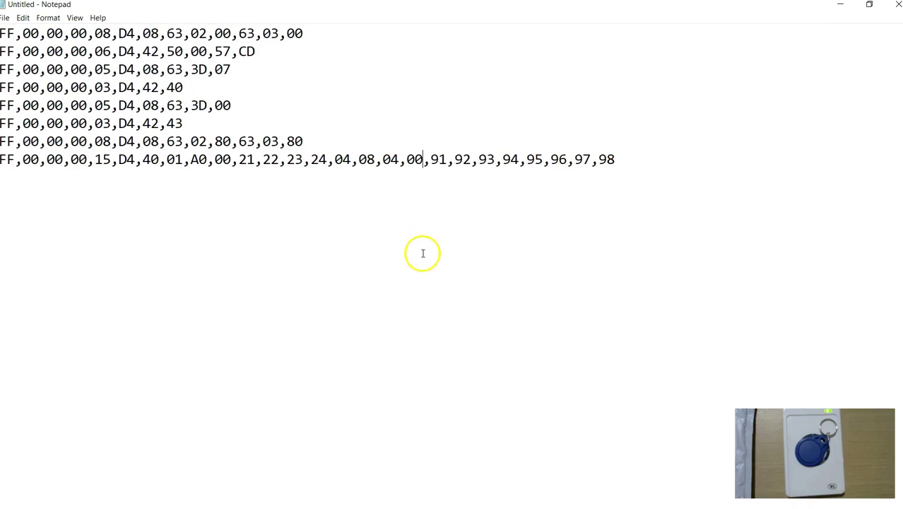
pyautogui.click(299, 207)
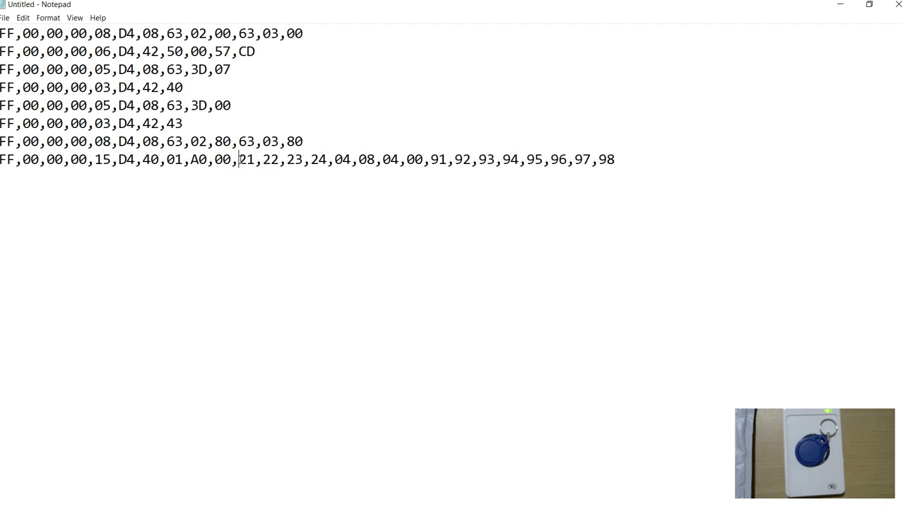
pyautogui.moveTo(246, 160); pyautogui.dragTo(324, 159)
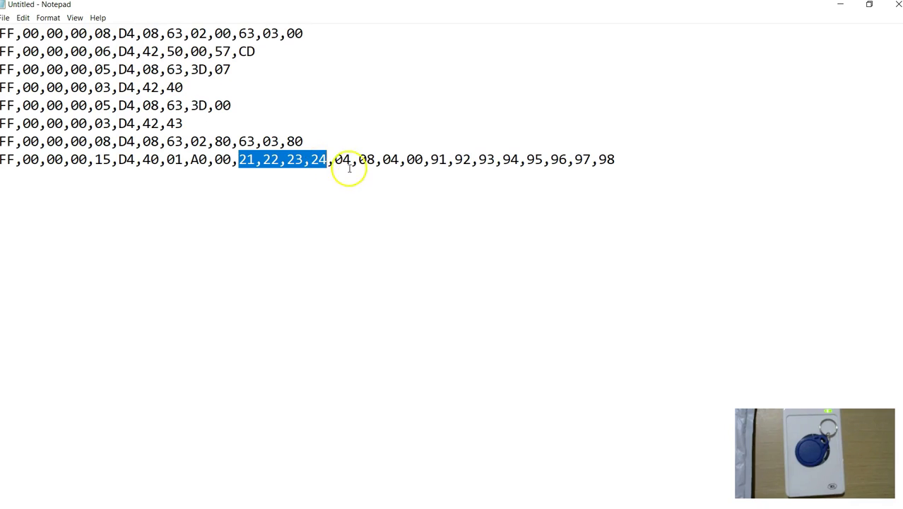
pyautogui.click(336, 170)
pyautogui.moveTo(337, 159); pyautogui.dragTo(347, 160)
pyautogui.click(375, 205)
# - Switch to Calculator and set it to Programmer mode with hexadecimal input
pyautogui.hotkey('alt', 'Tab')
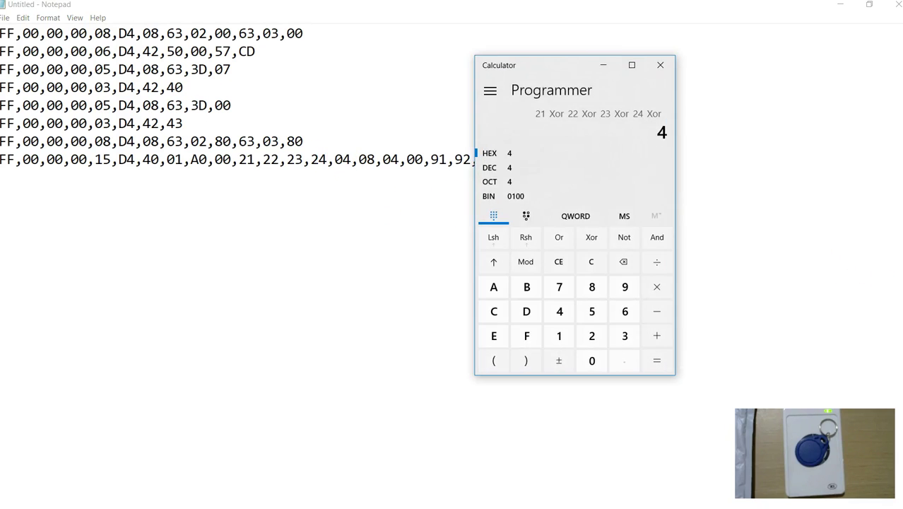
pyautogui.click(491, 91)
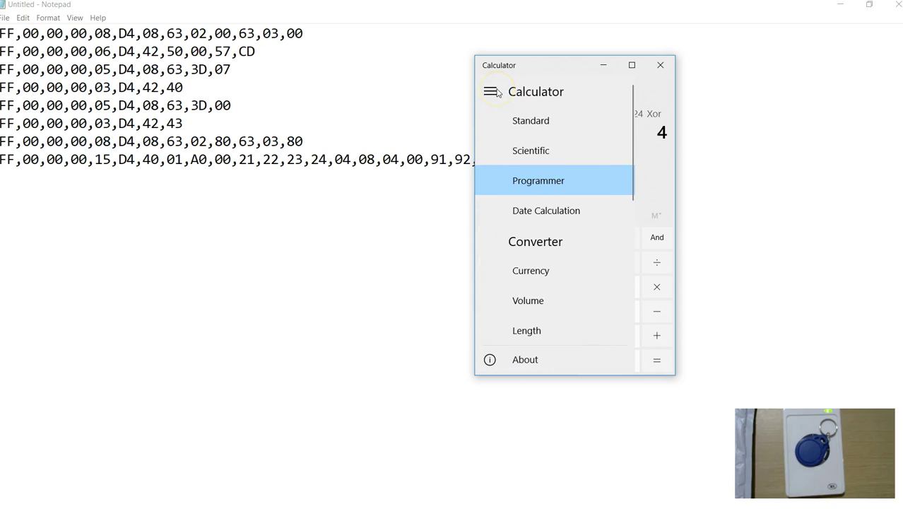
pyautogui.click(516, 117)
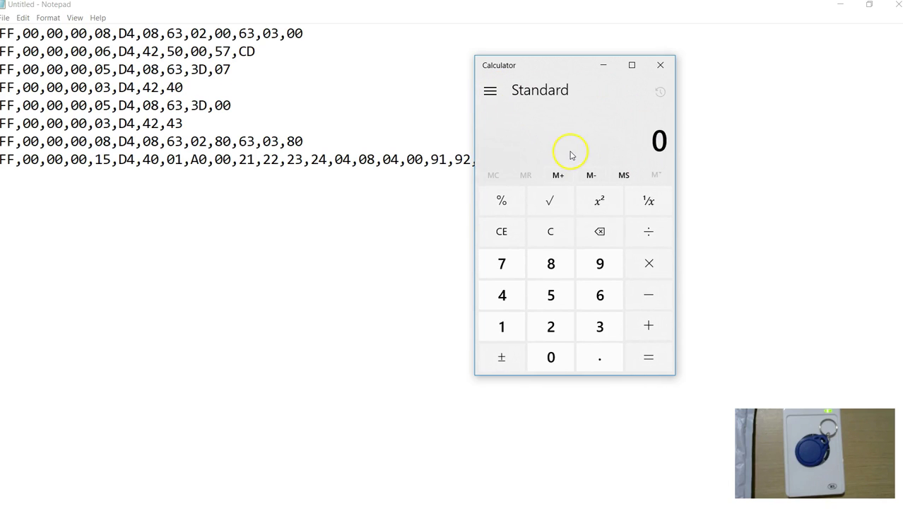
pyautogui.click(489, 92)
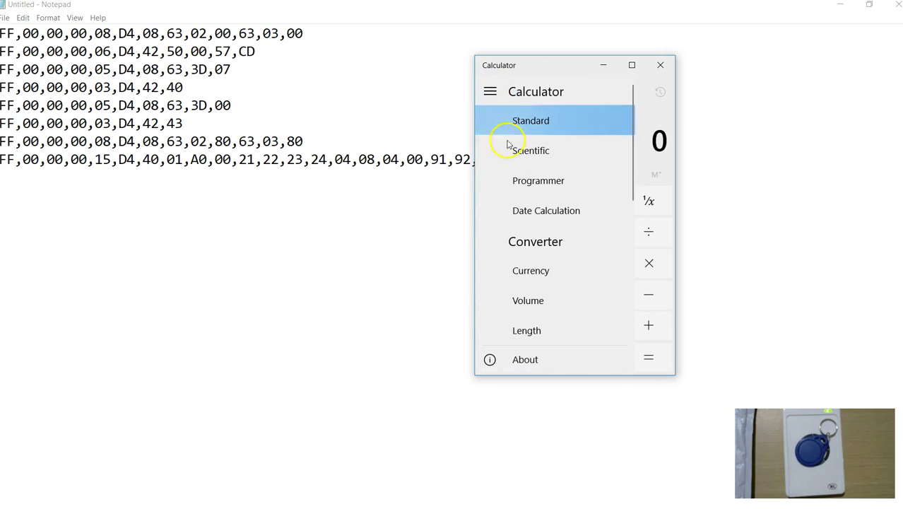
pyautogui.click(522, 179)
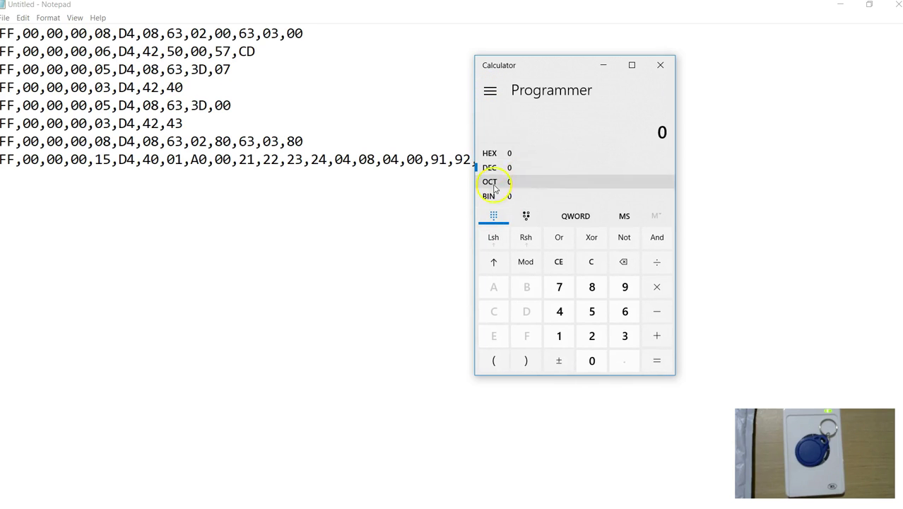
pyautogui.click(490, 154)
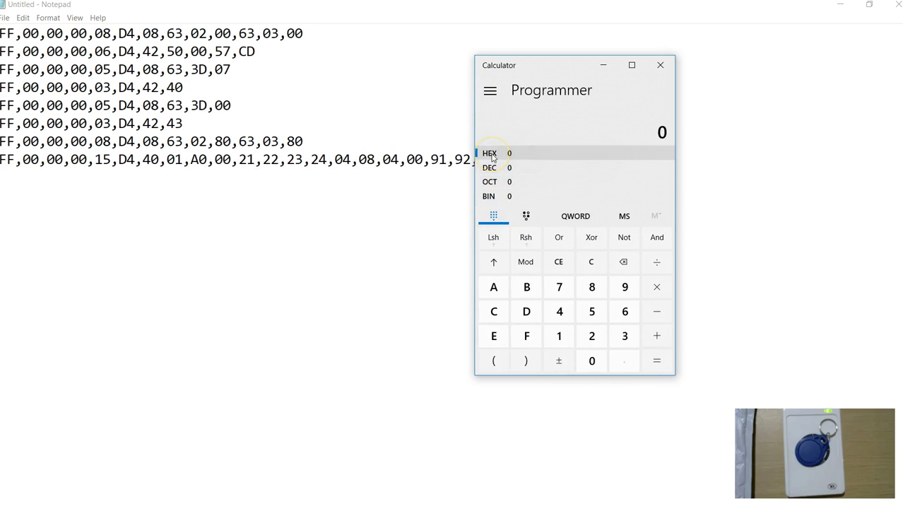
# - Move the Calculator window clear of the last command's bytes, try the hexadecimal value 78, and reset the entry
pyautogui.moveTo(548, 68); pyautogui.dragTo(677, 52)
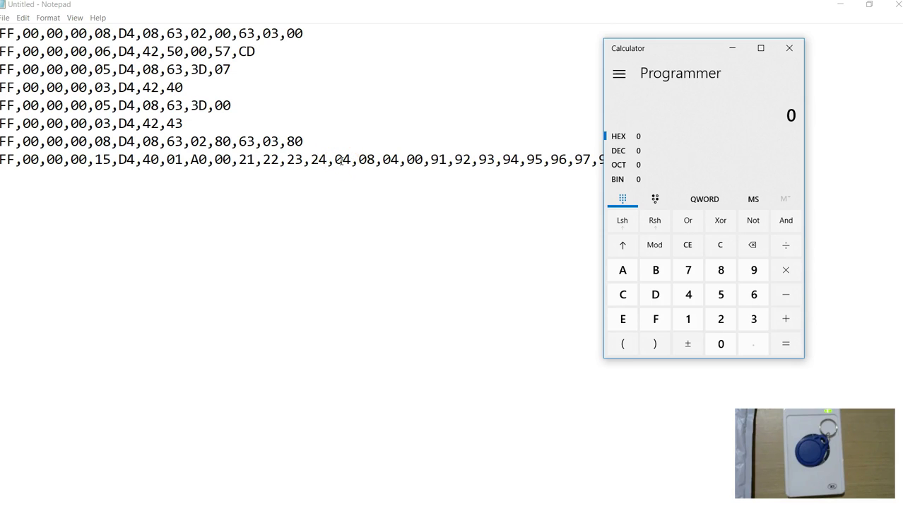
pyautogui.click(689, 273)
pyautogui.click(721, 272)
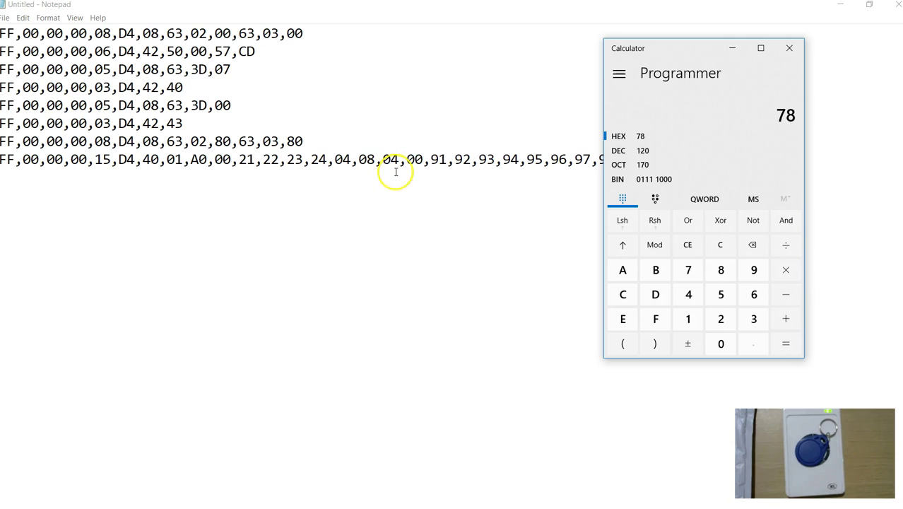
pyautogui.doubleClick(343, 158)
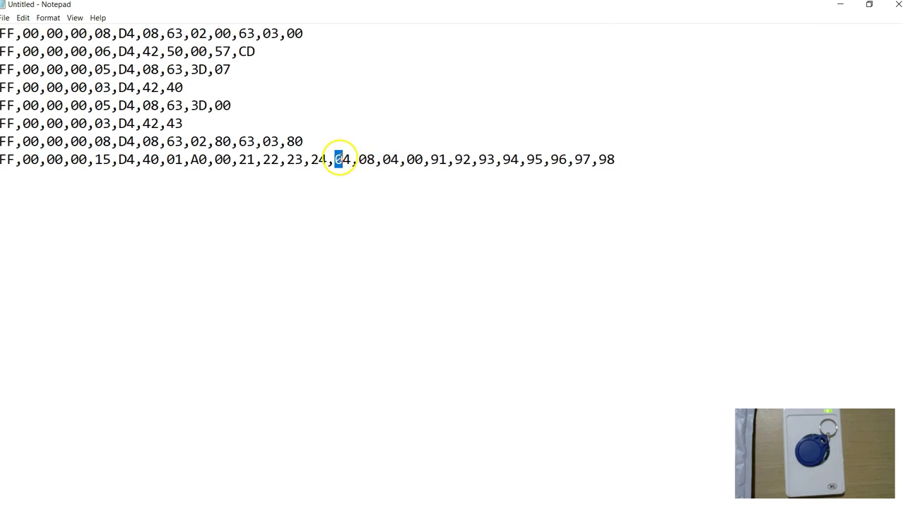
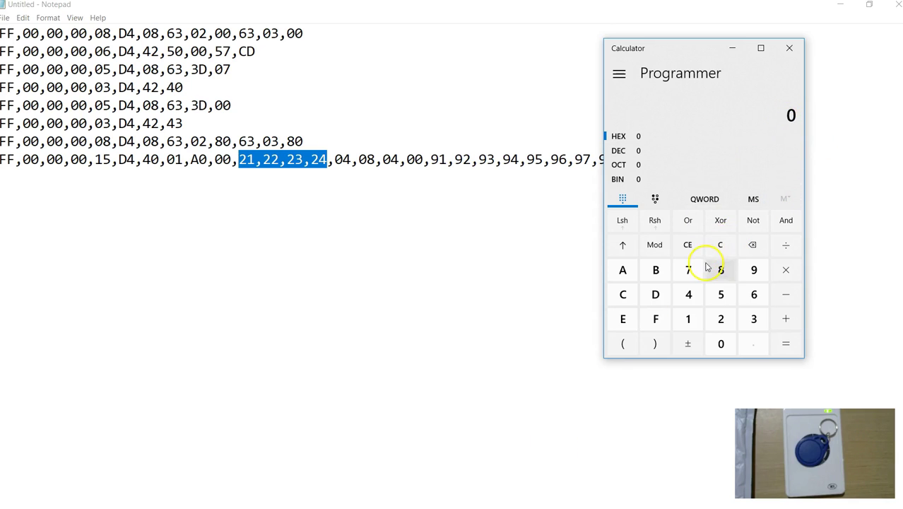
pyautogui.click(721, 246)
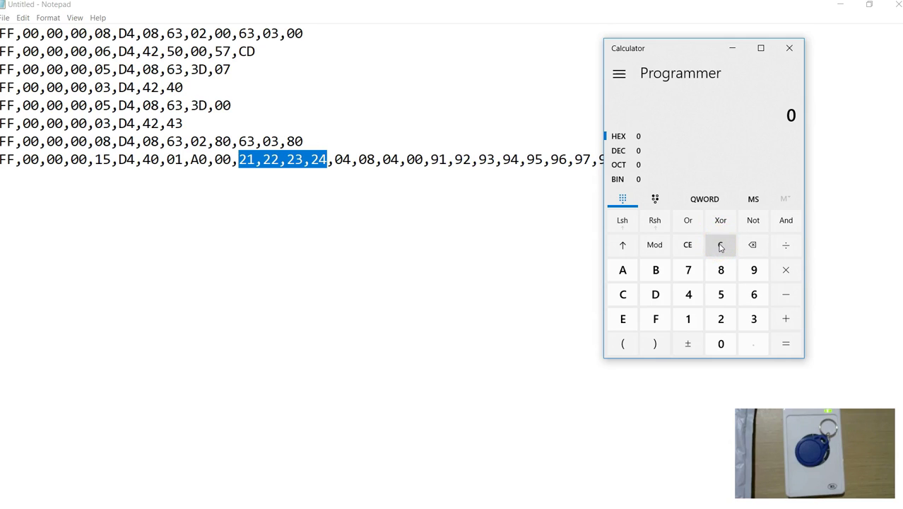
# - Replace the first two UID bytes, 21 and 22, in the last Notepad command line with 78 and 88
pyautogui.click(323, 207)
pyautogui.moveTo(239, 159); pyautogui.dragTo(255, 161)
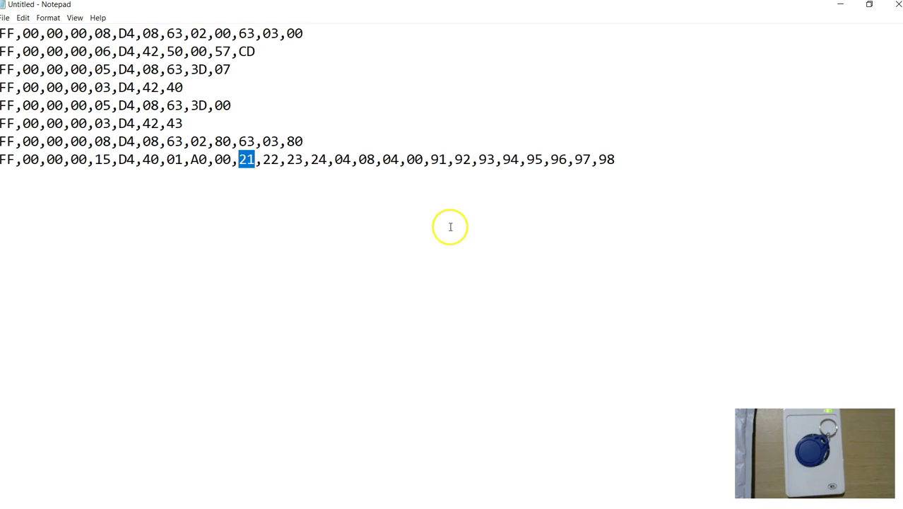
pyautogui.write('9')
pyautogui.press('BackSpace')
pyautogui.write('78')
pyautogui.press('BackSpace')
pyautogui.press('BackSpace')
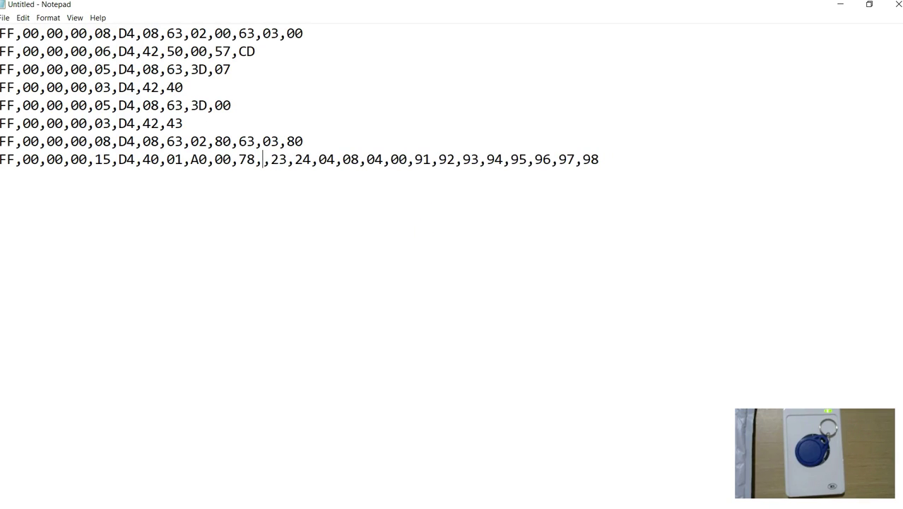
pyautogui.write('88')
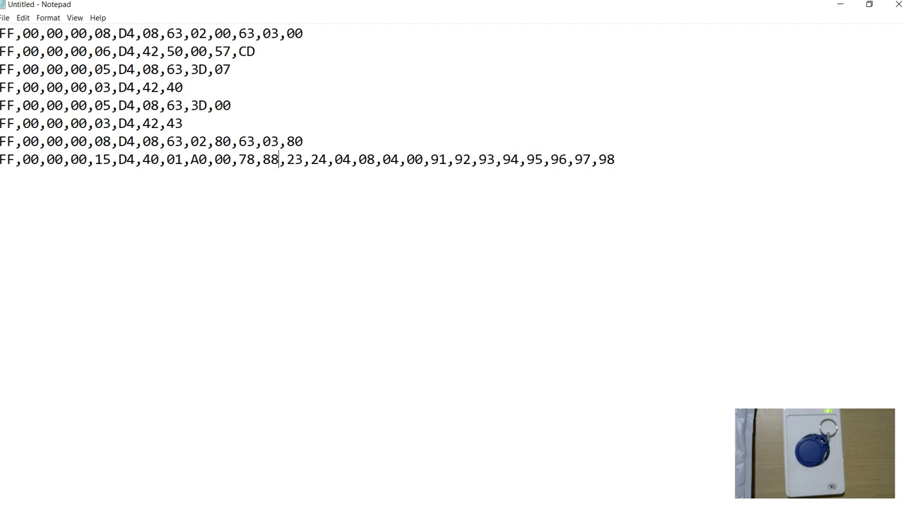
# - Replace the third and fourth UID bytes in the last command line with 98 and 91
pyautogui.press('BackSpace')
pyautogui.press('BackSpace')
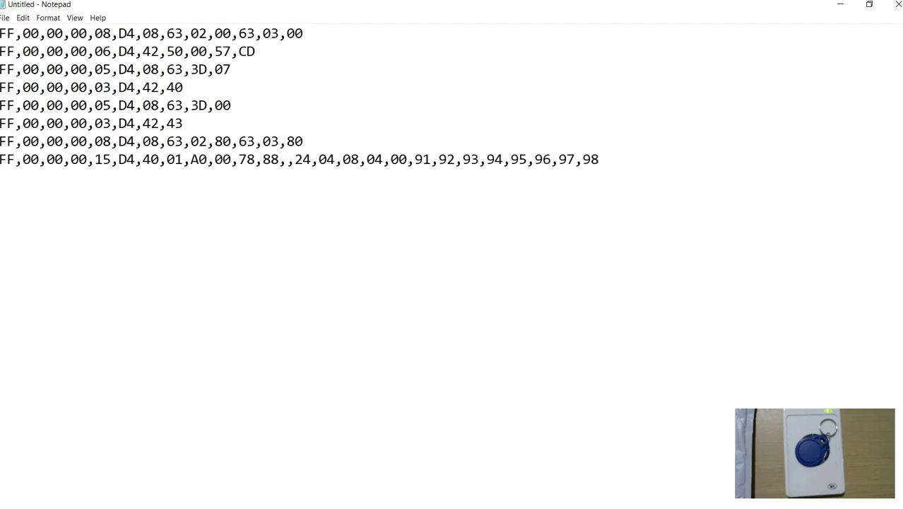
pyautogui.write('98')
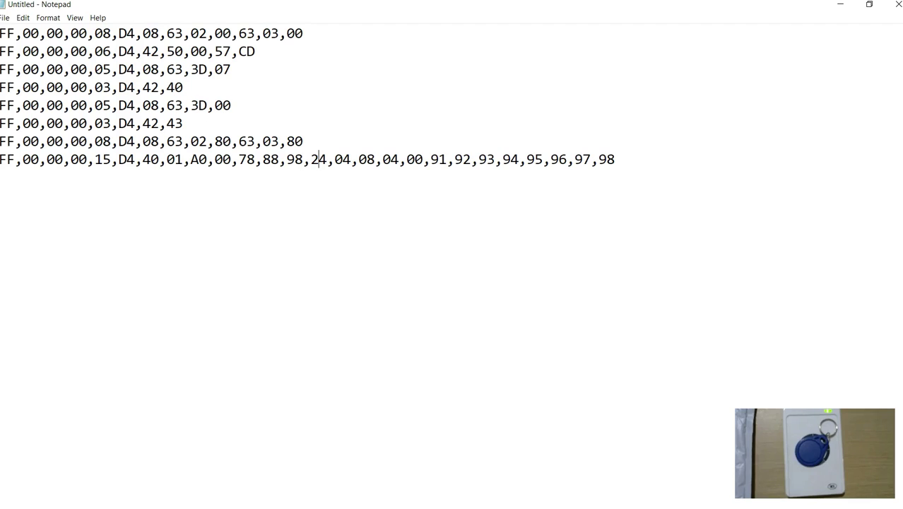
pyautogui.press('BackSpace')
pyautogui.press('BackSpace')
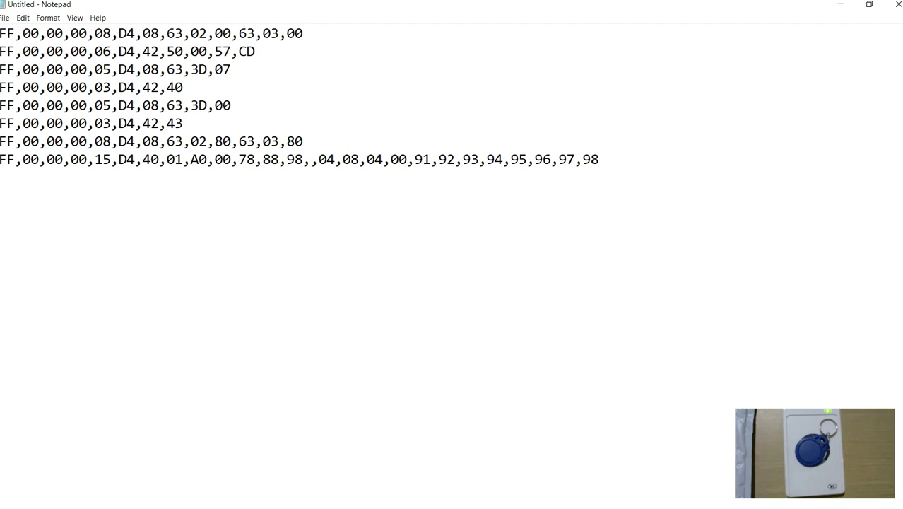
pyautogui.write('91')
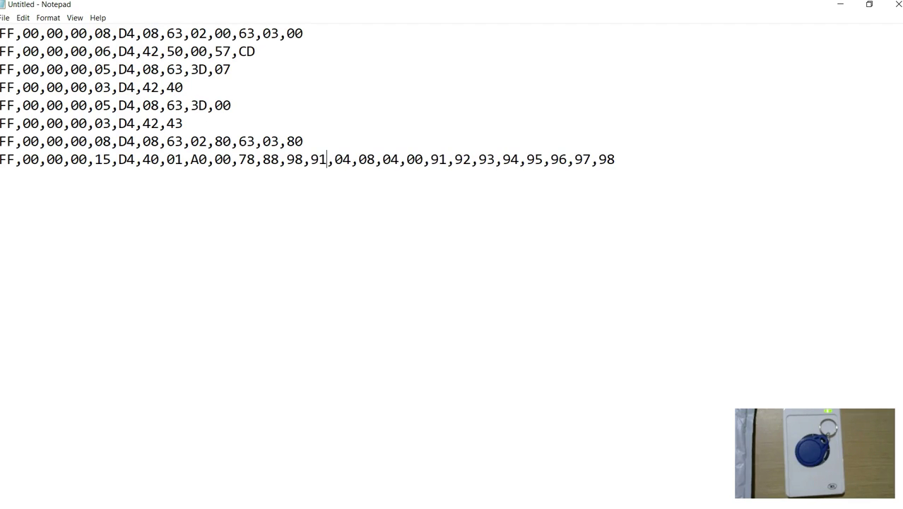
# - Copy the four new UID bytes onto a new line below the commands and rewrite them as 78 xor 88 xor 98 xor 91
pyautogui.moveTo(239, 159); pyautogui.dragTo(326, 159)
pyautogui.hotkey('ctrl', 'c')
pyautogui.click(624, 165)
pyautogui.press('Return')
pyautogui.hotkey('ctrl', 'v')
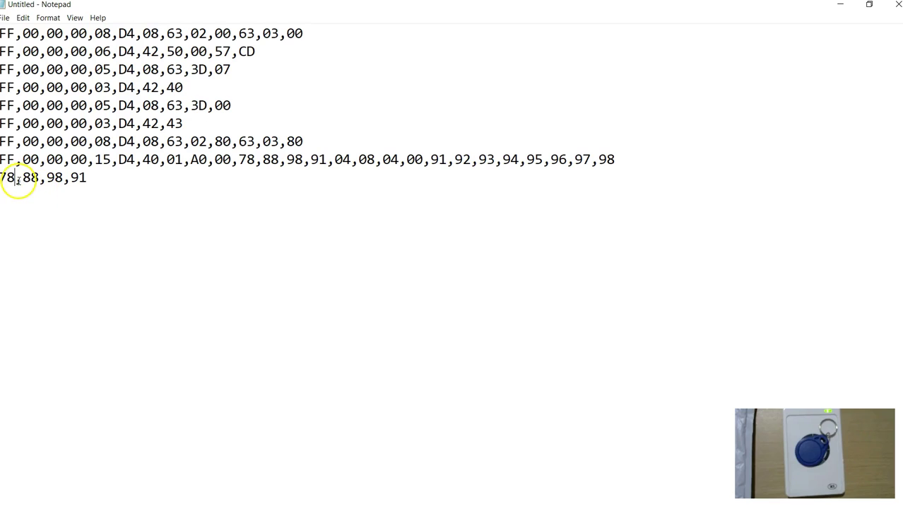
pyautogui.press('BackSpace')
pyautogui.write('xor')
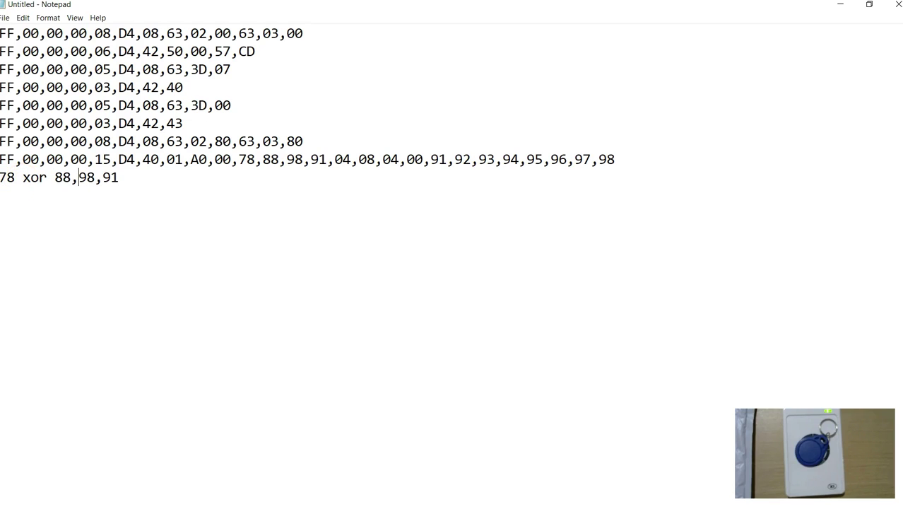
pyautogui.press('BackSpace')
pyautogui.write('xor 98 xor')
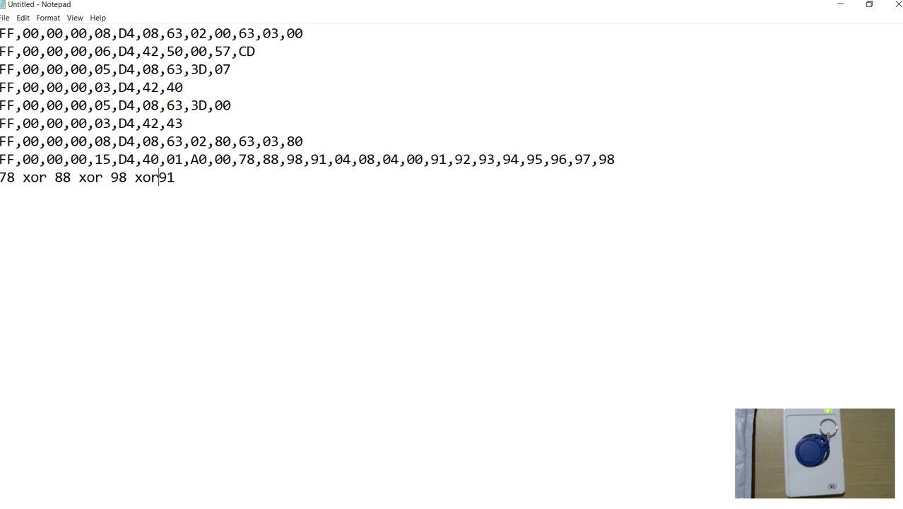
# - Switch to Calculator and compute 78 Xor 88 Xor 98 Xor 91 in hexadecimal
pyautogui.press('XF86Calculator')
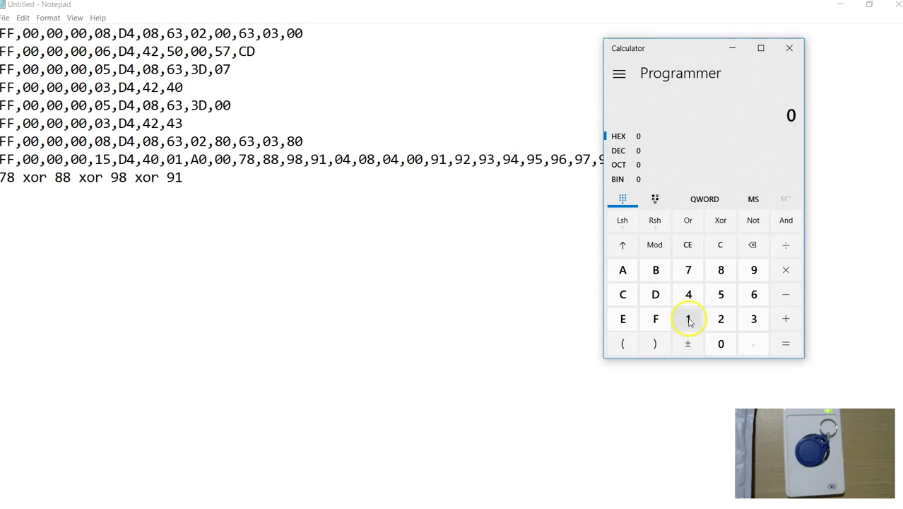
pyautogui.click(689, 270)
pyautogui.click(721, 270)
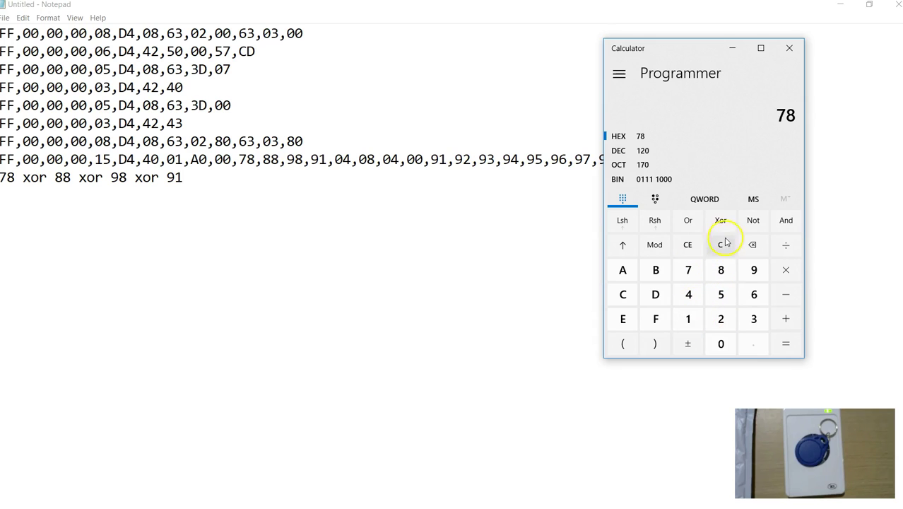
pyautogui.click(721, 222)
pyautogui.click(721, 270)
pyautogui.click(721, 270)
pyautogui.click(721, 222)
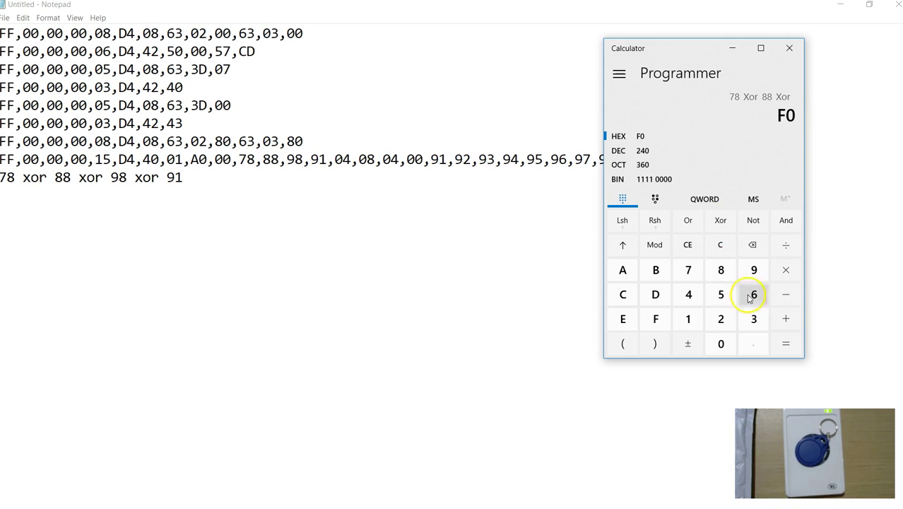
pyautogui.click(754, 270)
pyautogui.click(721, 270)
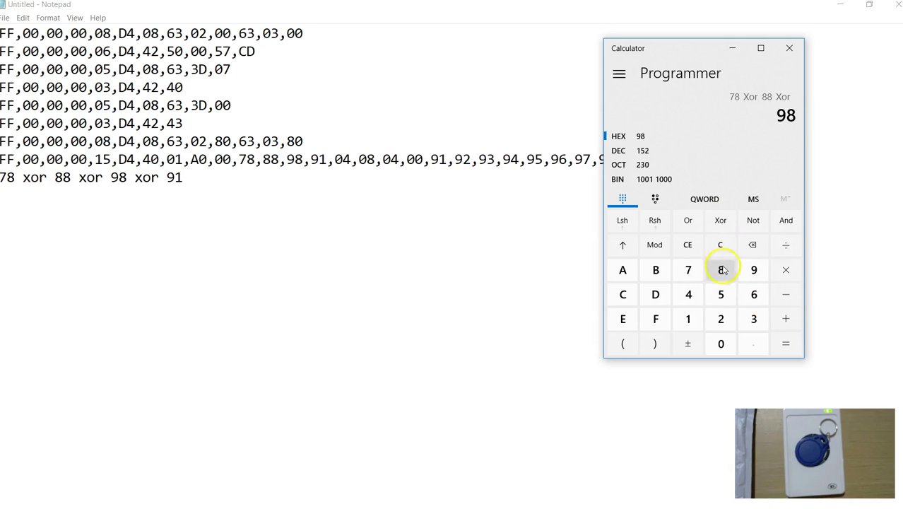
pyautogui.click(720, 222)
pyautogui.click(754, 270)
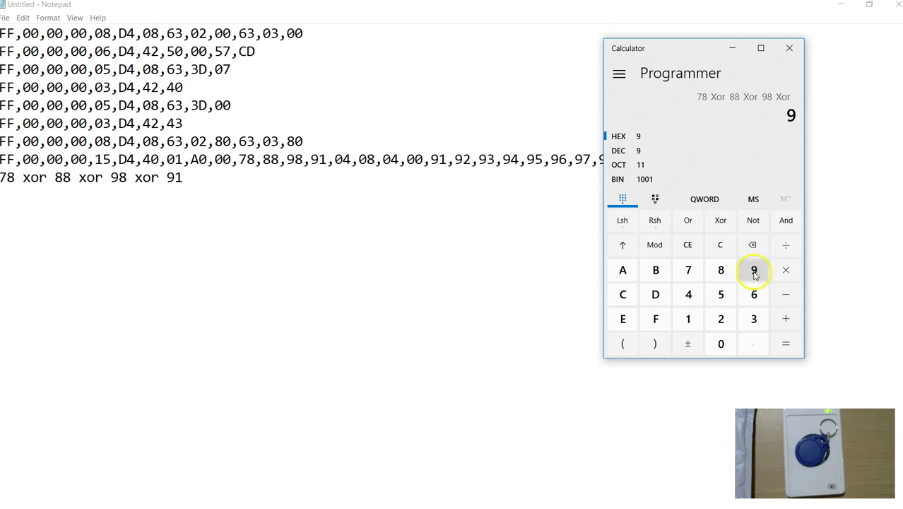
pyautogui.click(688, 319)
pyautogui.click(785, 345)
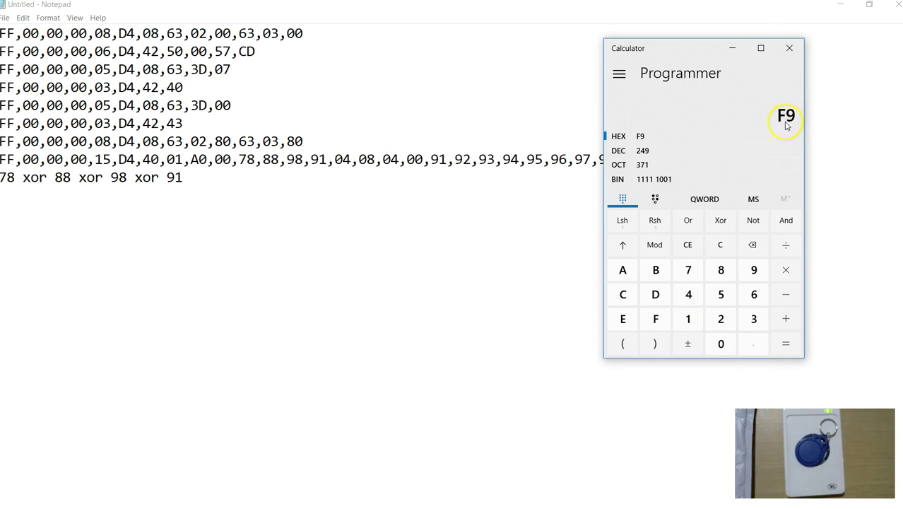
# - Switch to Notepad and replace the check byte following the UID in the last command line with F9
pyautogui.click(310, 185)
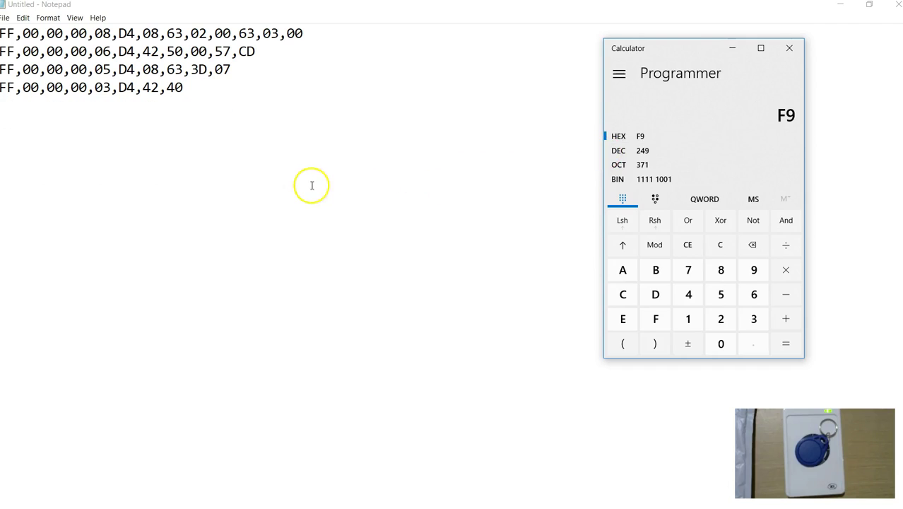
pyautogui.moveTo(343, 160); pyautogui.dragTo(348, 160)
pyautogui.write('F')
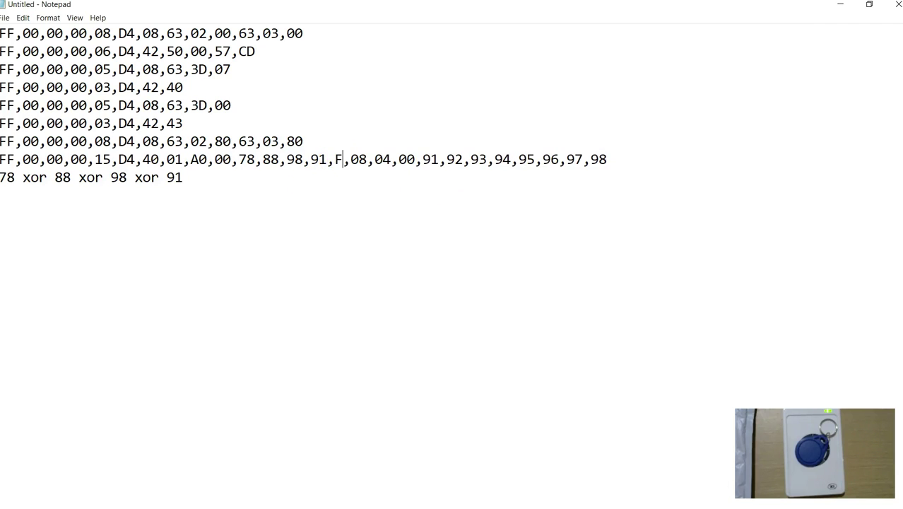
pyautogui.write('9')
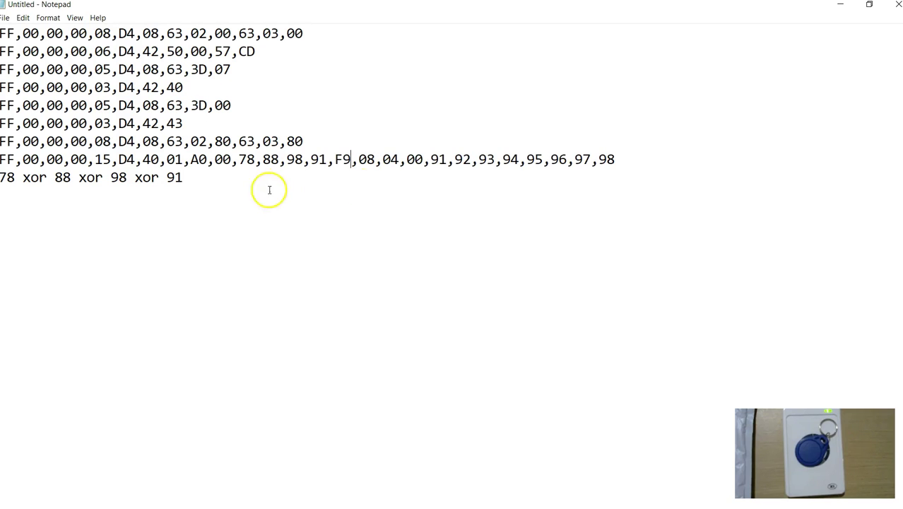
pyautogui.moveTo(628, 162); pyautogui.dragTo(2, 159)
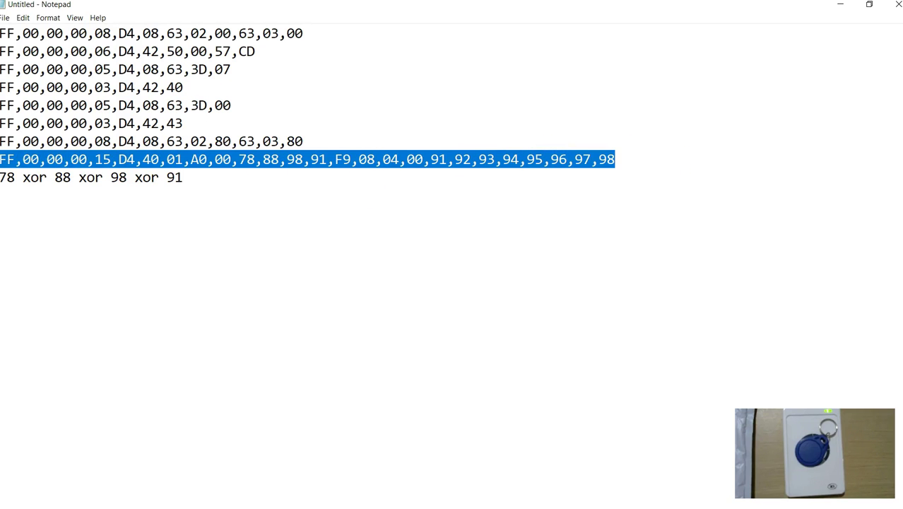
pyautogui.click(323, 229)
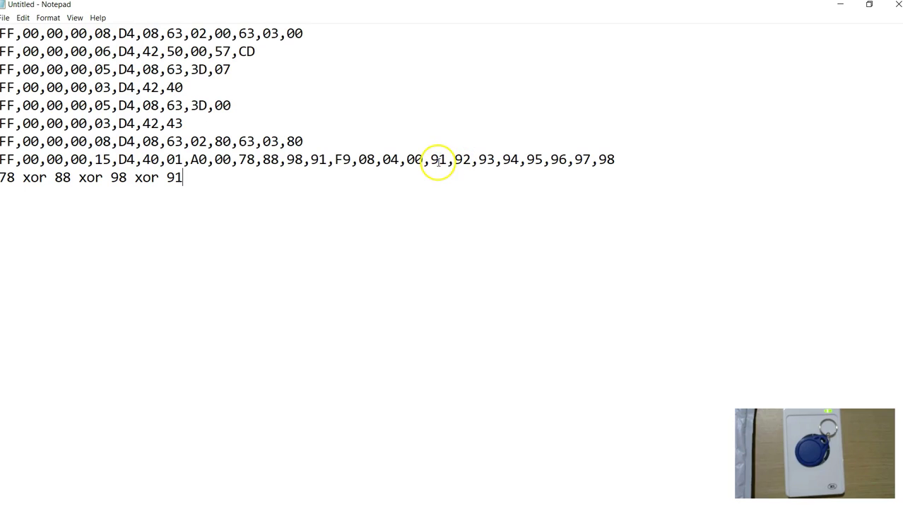
# - Change the 00 byte and the 91 byte that follows it in the last command line to A1 and A2
pyautogui.doubleClick(417, 160)
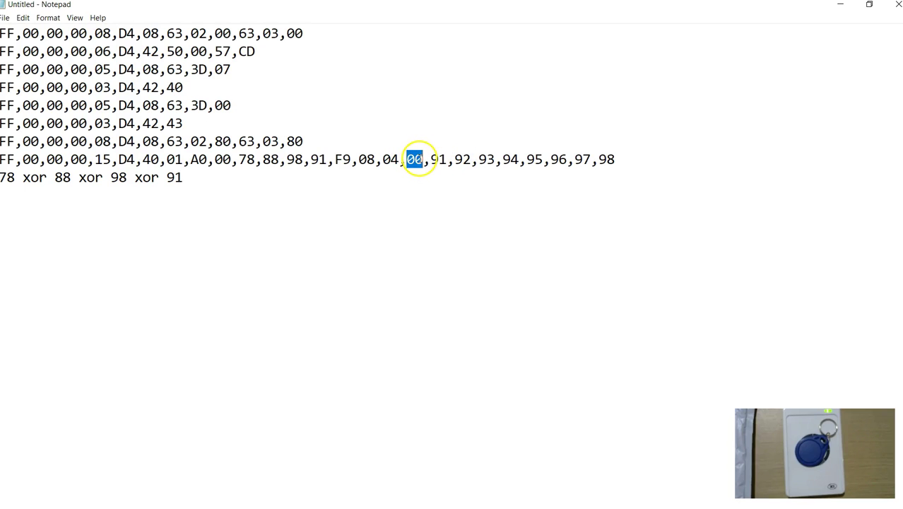
pyautogui.press('BackSpace')
pyautogui.write('A1')
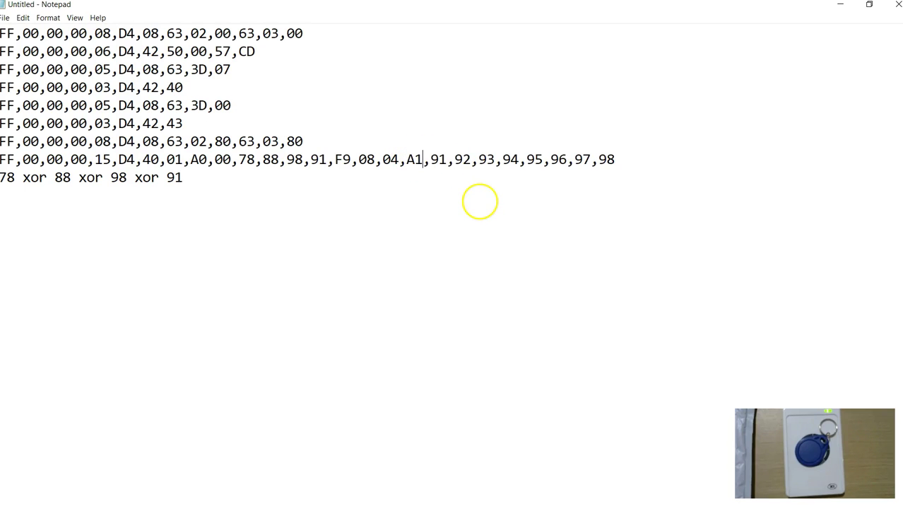
pyautogui.doubleClick(439, 160)
pyautogui.write('A2')
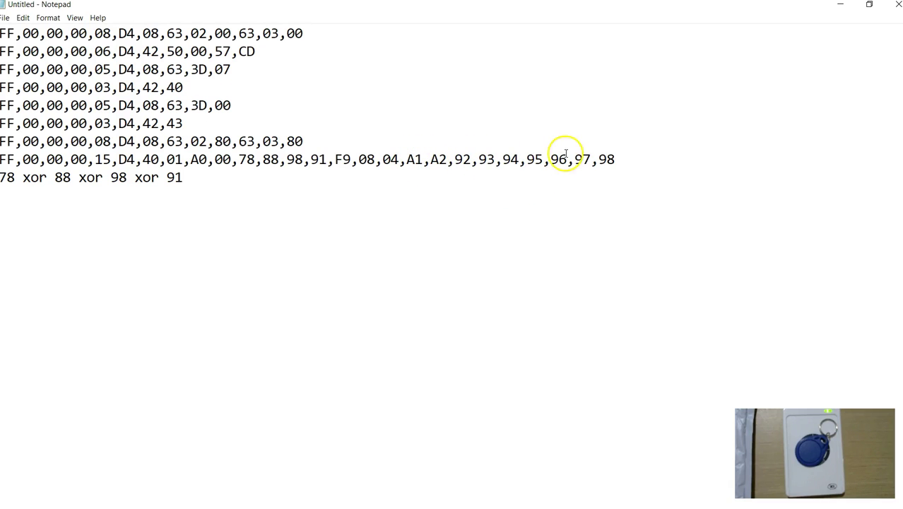
# - Copy the edited last command line, switch to the ACR122U Console, close Calculator, and replace the console's last command with the copied line
pyautogui.moveTo(615, 161); pyautogui.dragTo(0, 159)
pyautogui.hotkey('ctrl', 'c')
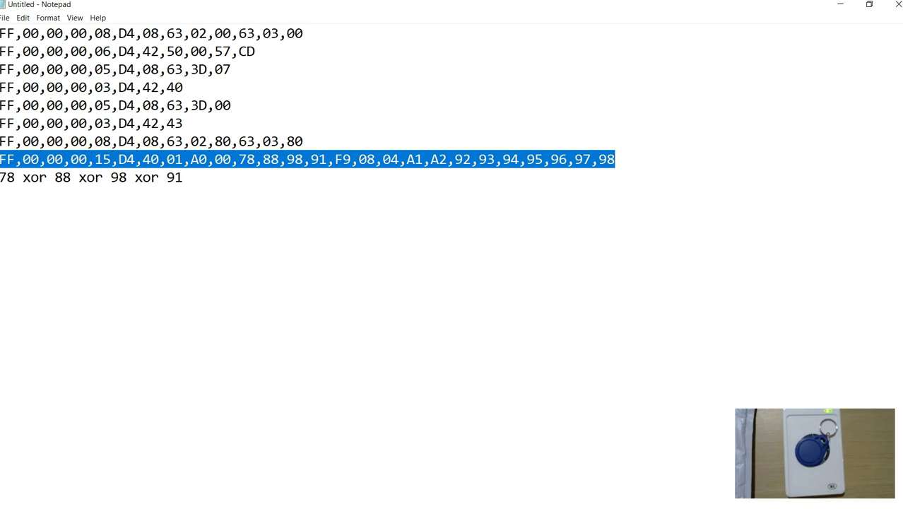
pyautogui.click(840, 5)
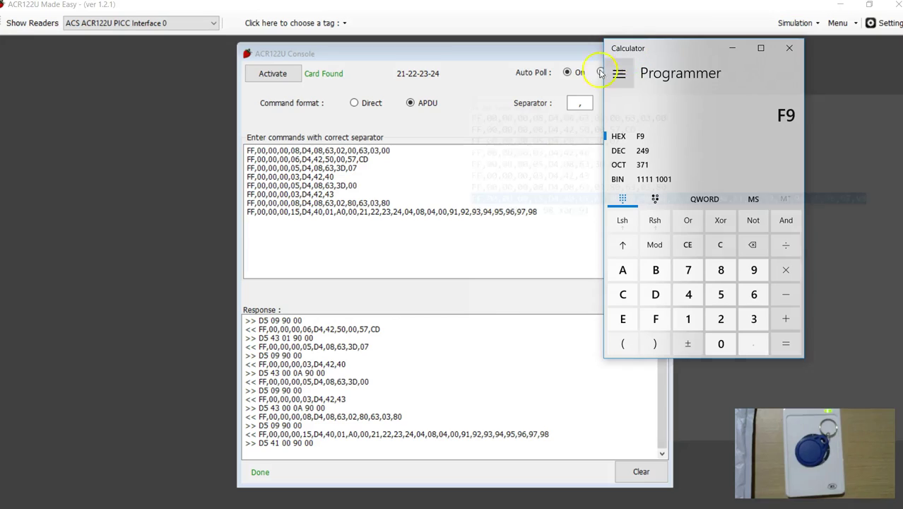
pyautogui.click(790, 47)
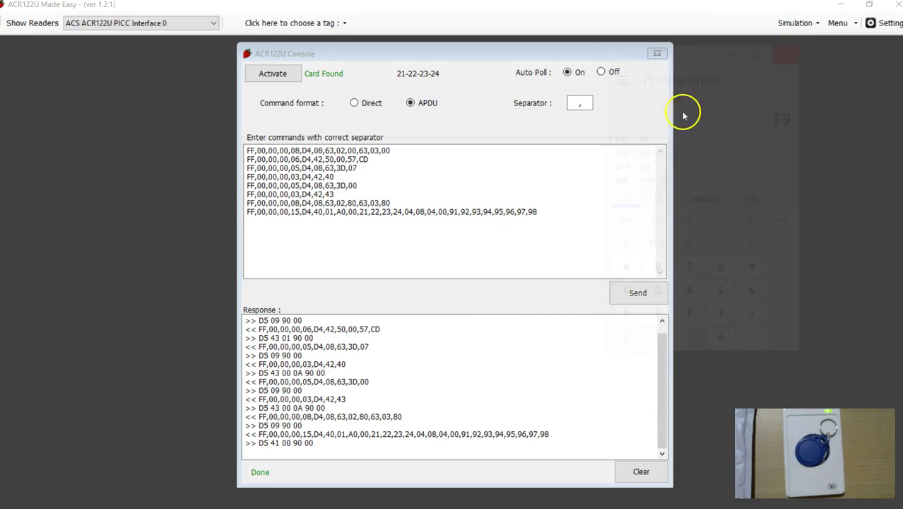
pyautogui.moveTo(545, 212); pyautogui.dragTo(230, 212)
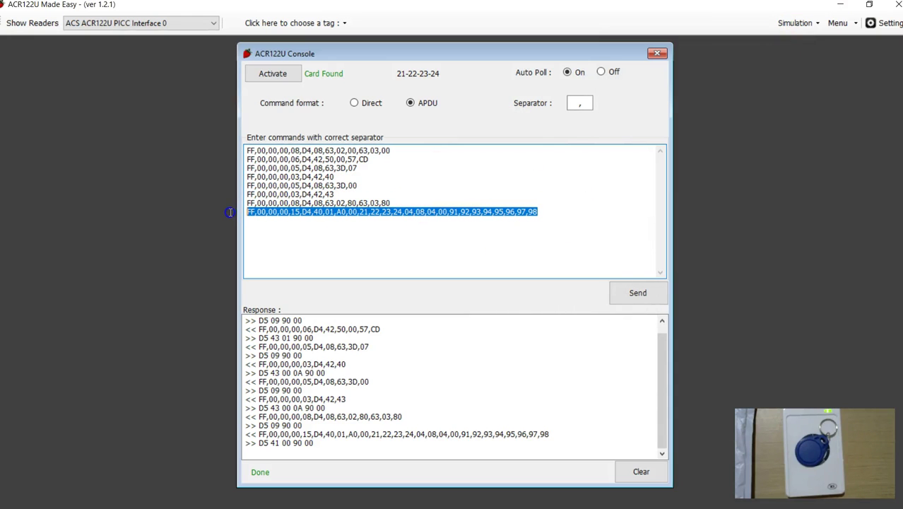
pyautogui.hotkey('ctrl', 'v')
# - Clear the console's response log and send the eight commands to the key fob
pyautogui.click(640, 472)
pyautogui.click(641, 473)
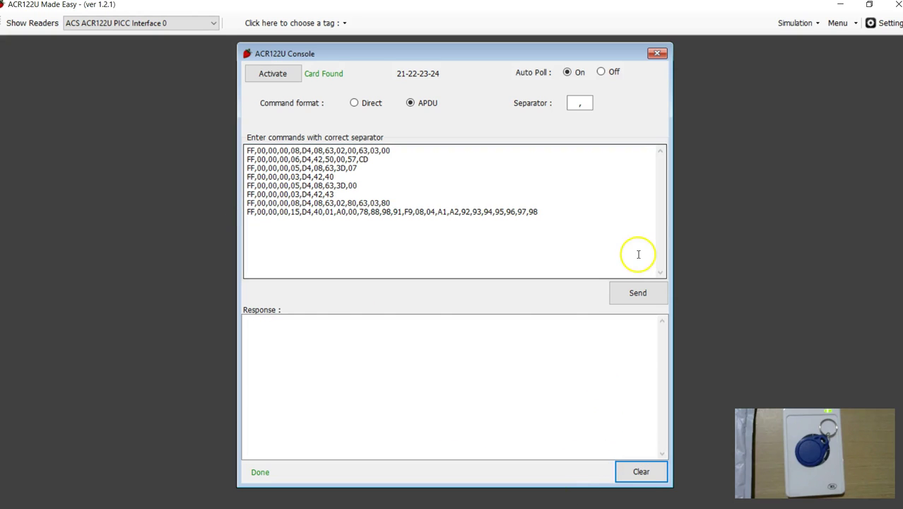
pyautogui.click(635, 295)
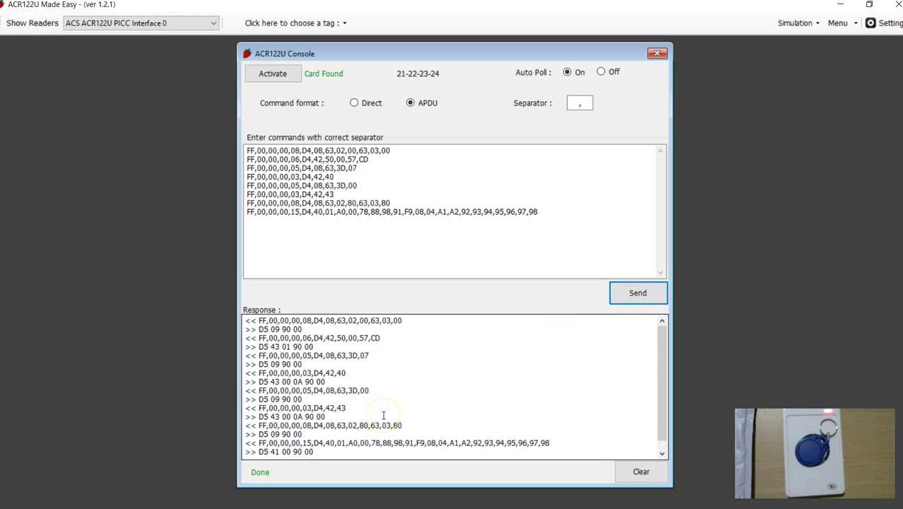
# - Review the console's response log, matching each sent command with the reader's response beneath it
pyautogui.scroll(-1, 383, 416)
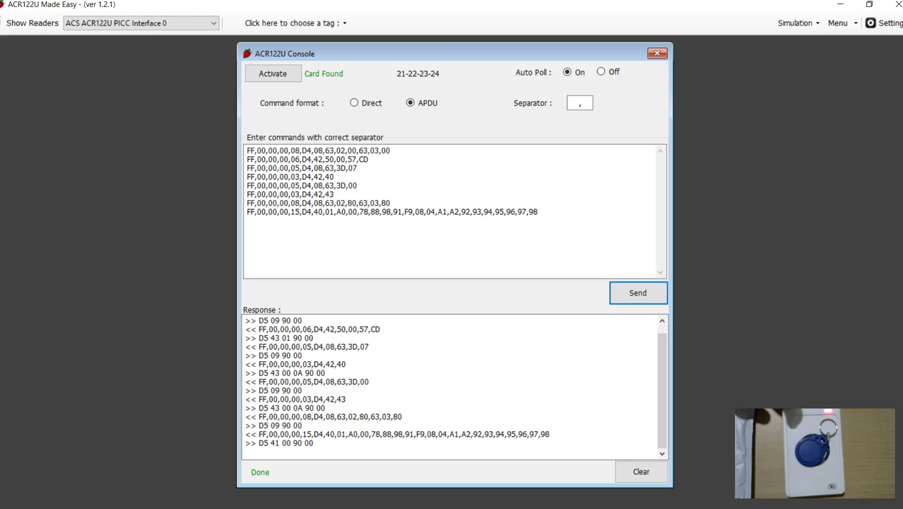
pyautogui.click(586, 101)
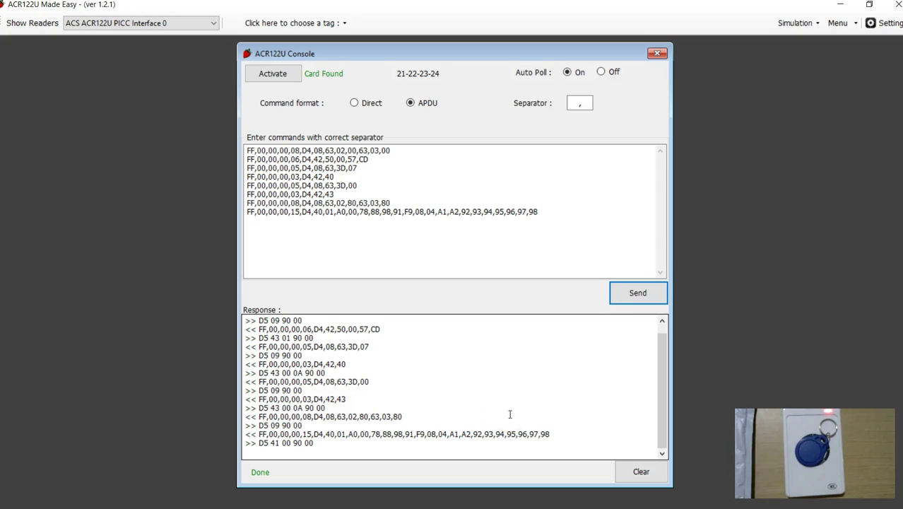
pyautogui.moveTo(316, 443); pyautogui.dragTo(245, 311)
pyautogui.click(390, 413)
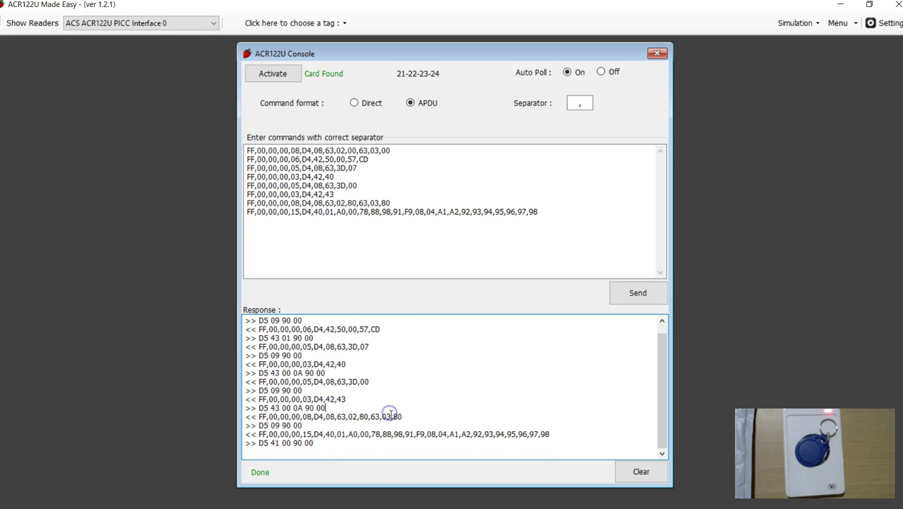
pyautogui.moveTo(316, 443); pyautogui.dragTo(256, 442)
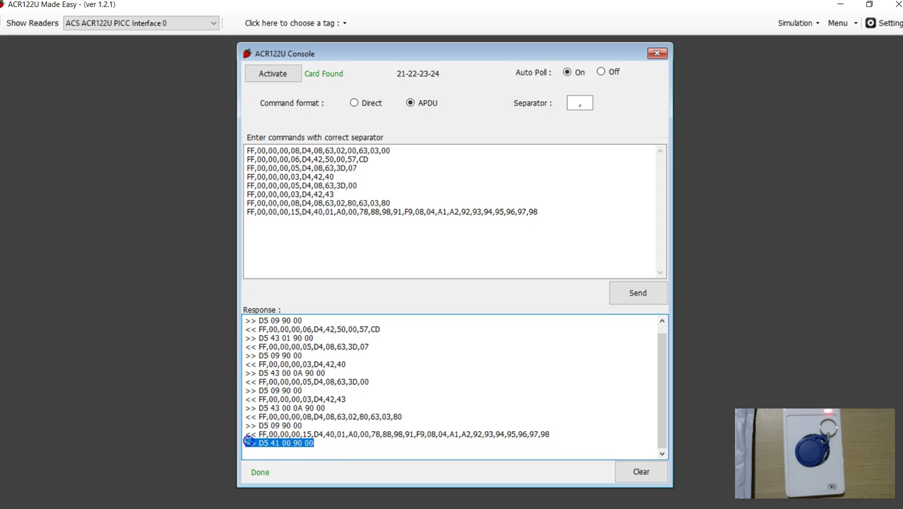
pyautogui.click(350, 400)
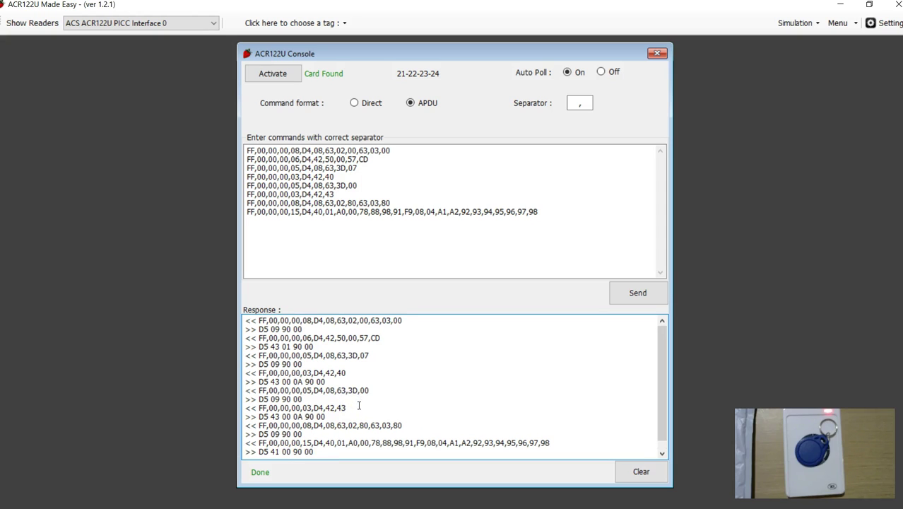
pyautogui.moveTo(403, 322); pyautogui.dragTo(298, 328)
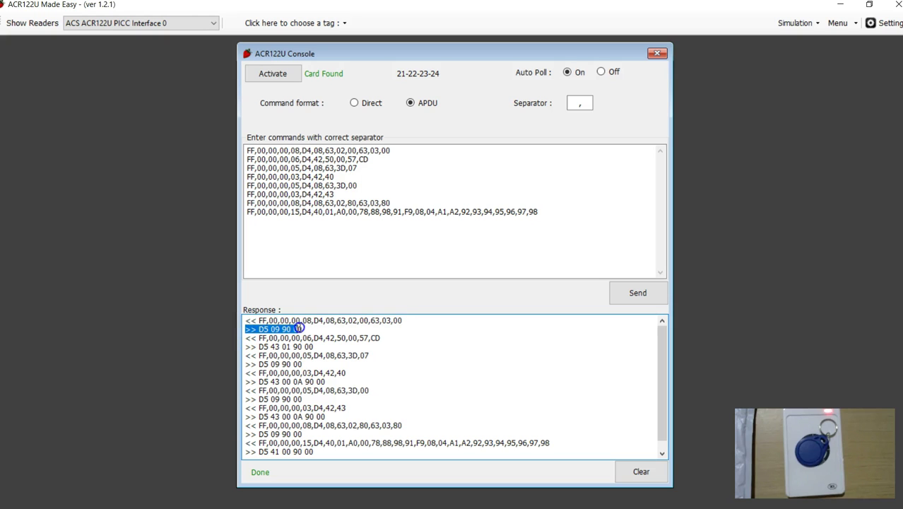
pyautogui.click(307, 265)
pyautogui.moveTo(381, 339); pyautogui.dragTo(313, 347)
pyautogui.click(381, 375)
pyautogui.scroll(-1, 444, 396)
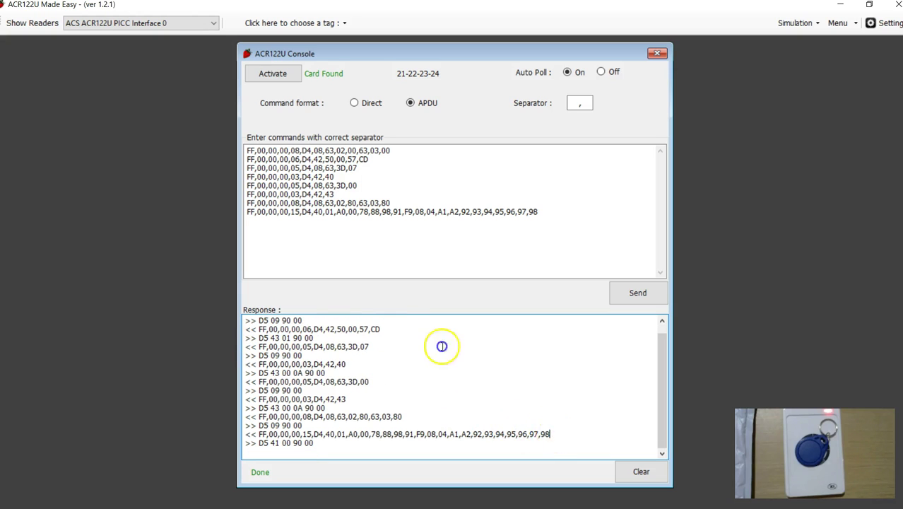
# - Examine the final write command in the response log and the status byte in its response
pyautogui.moveTo(550, 434); pyautogui.dragTo(264, 433)
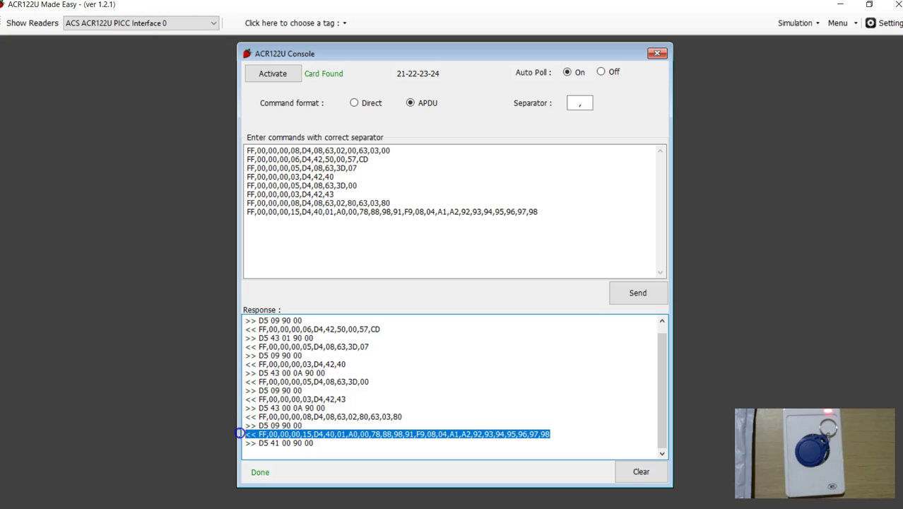
pyautogui.click(345, 443)
pyautogui.moveTo(245, 443); pyautogui.dragTo(325, 443)
pyautogui.click(325, 442)
pyautogui.doubleClick(287, 442)
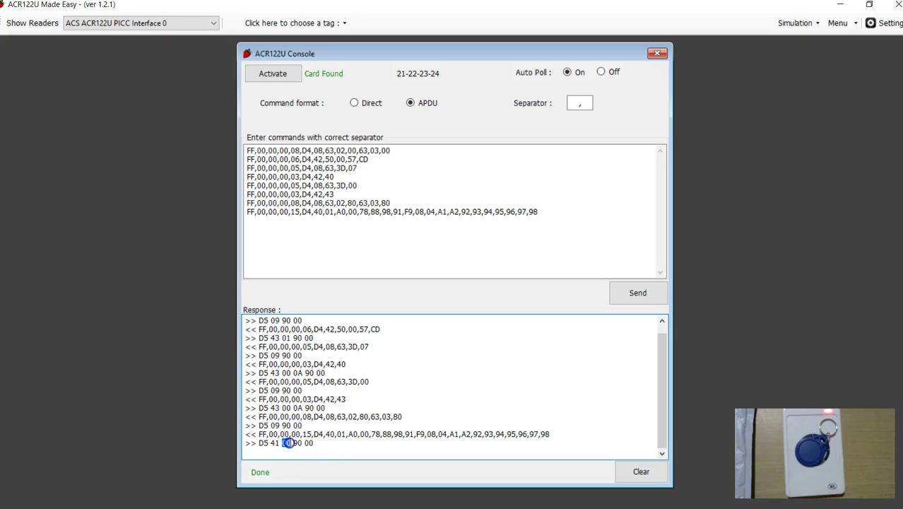
pyautogui.click(463, 400)
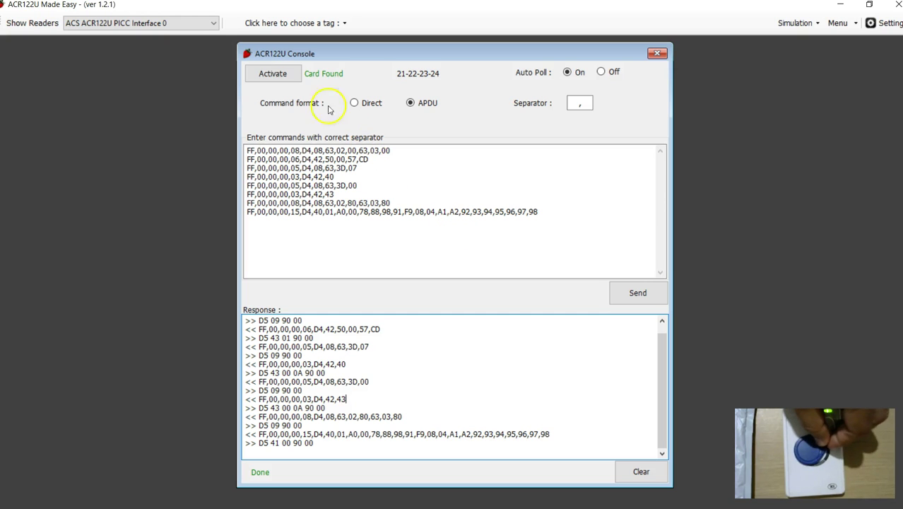
# - Activate the key fob again in the console to check its UID
pyautogui.click(277, 77)
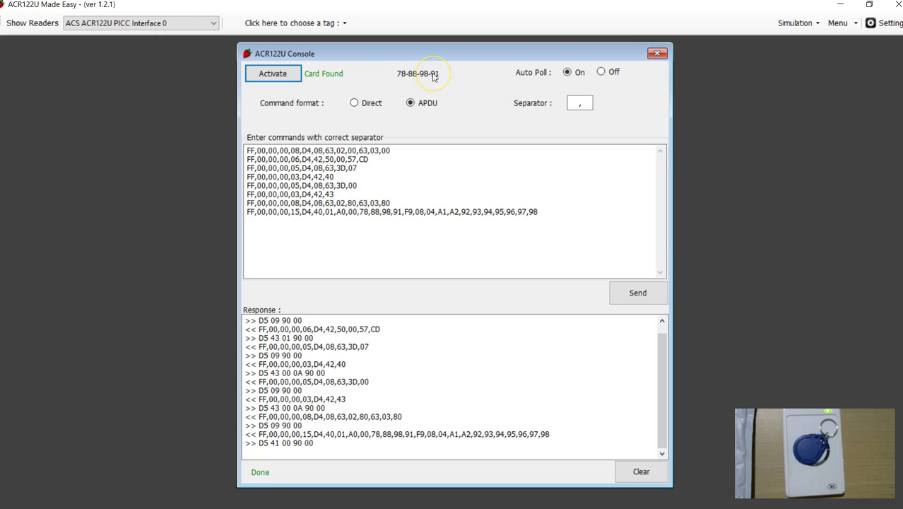
pyautogui.click(455, 266)
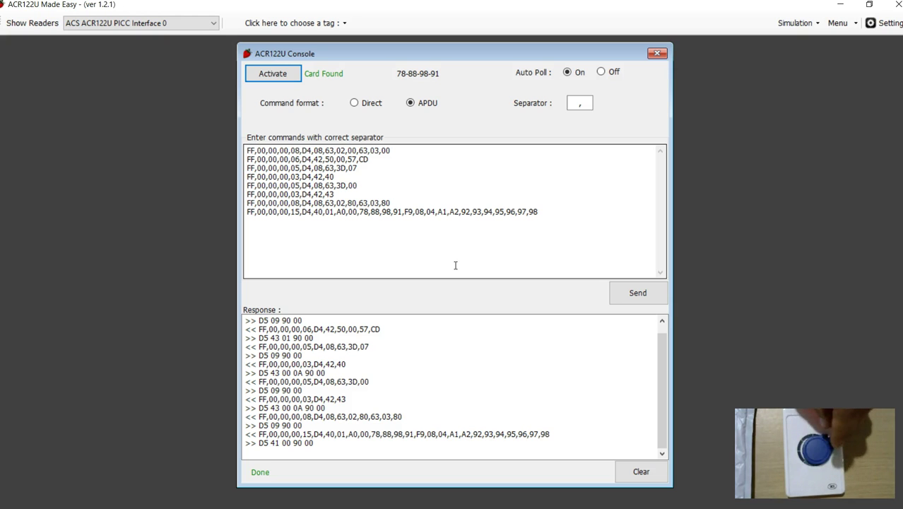
# - Switch to Notepad, highlight the F9 check byte, and add the line "Brickxxxxxxxx" below the XOR expression
pyautogui.click(783, 186)
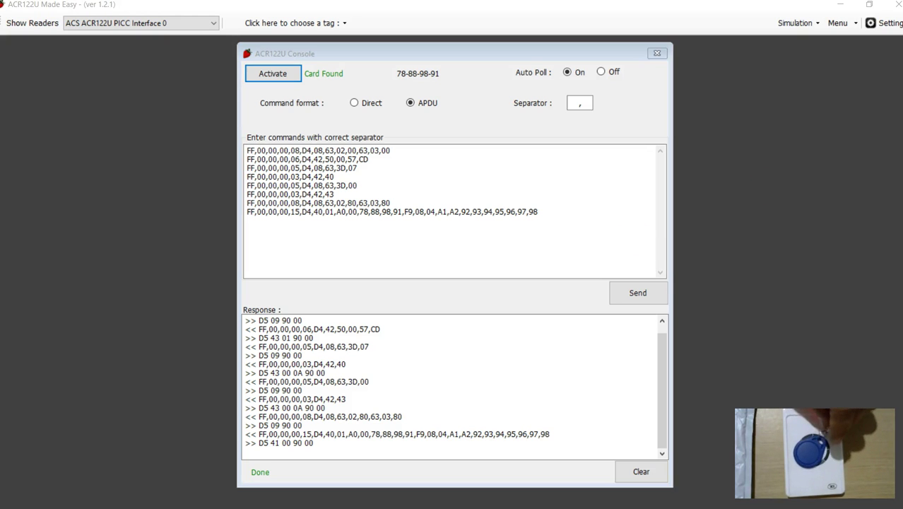
pyautogui.click(856, 263)
pyautogui.click(414, 302)
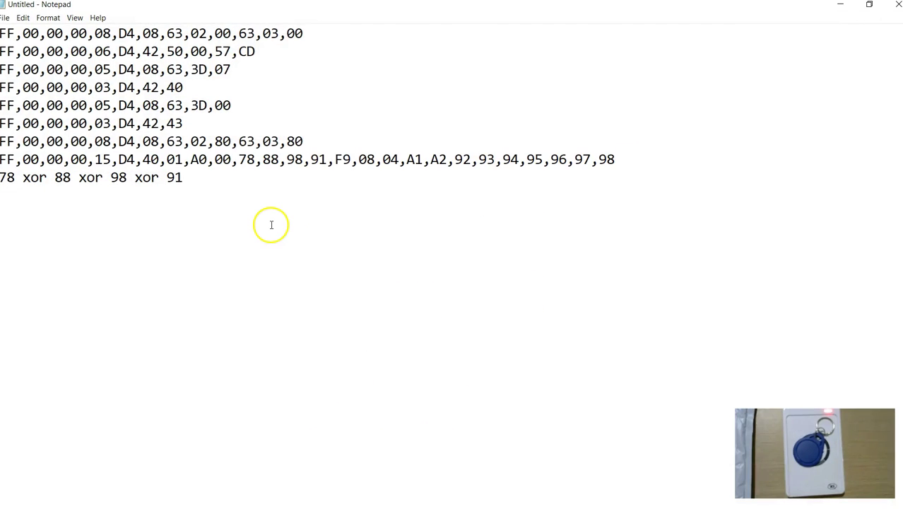
pyautogui.moveTo(335, 159); pyautogui.dragTo(350, 160)
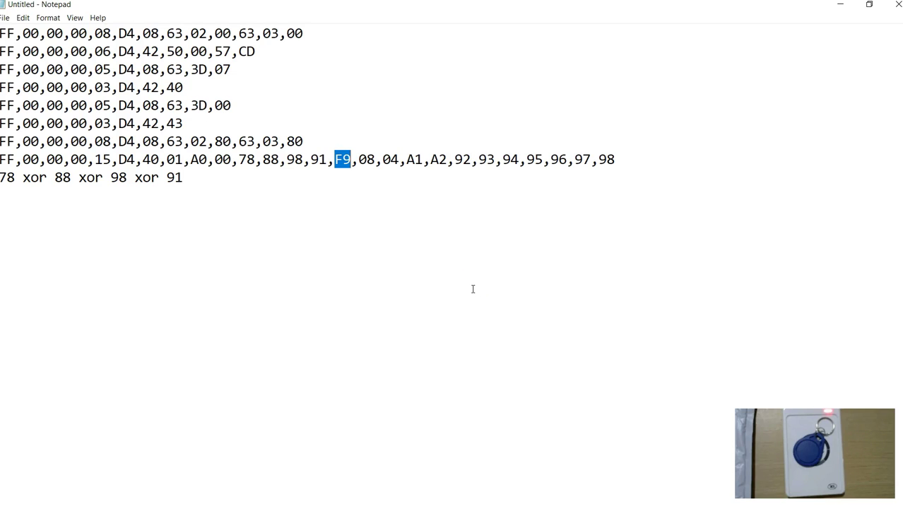
pyautogui.click(264, 203)
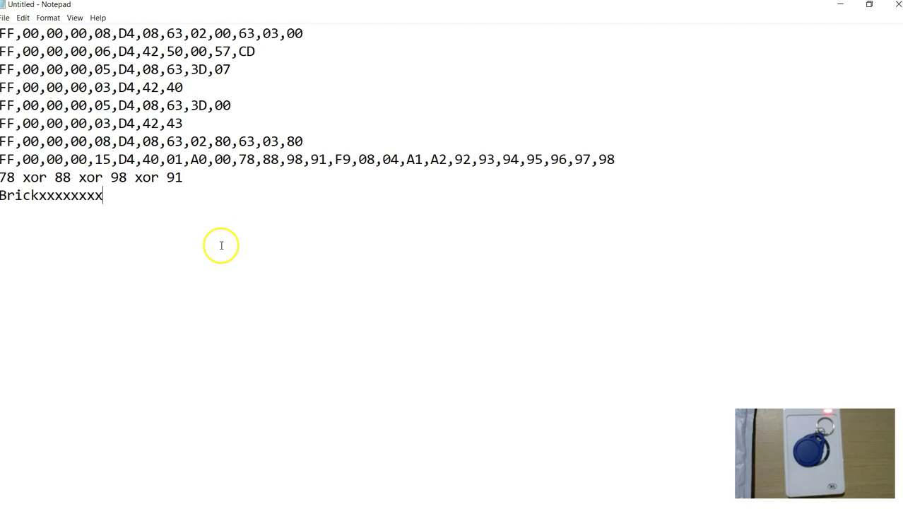
pyautogui.click(54, 201)
pyautogui.doubleClick(52, 201)
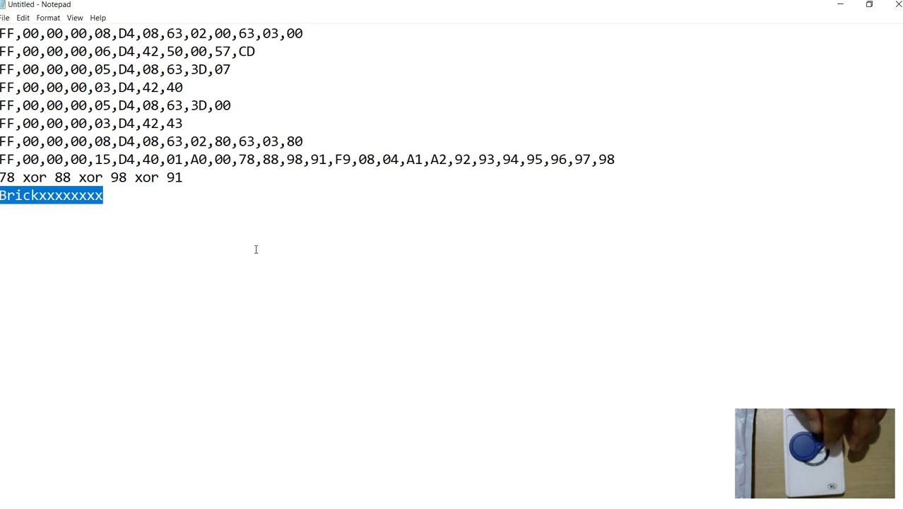
pyautogui.click(274, 270)
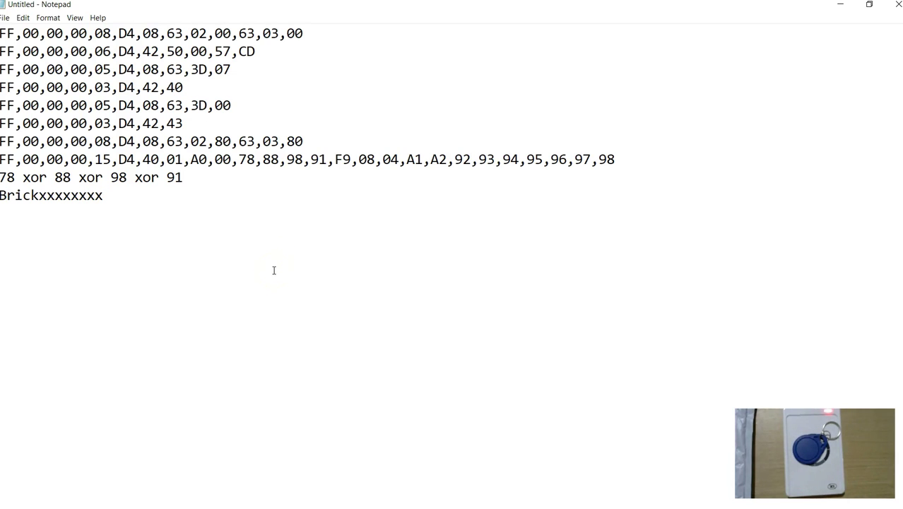
# - Switch back to ACR122U Made Easy, replace the console with the MIFARE CLASSIC 1K/4K form, and activate the key fob
pyautogui.hotkey('alt', 'Tab')
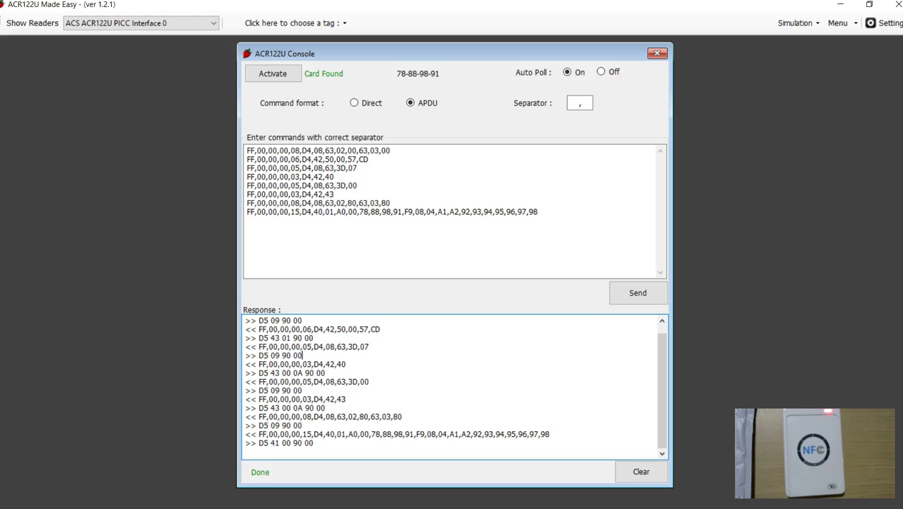
pyautogui.click(654, 54)
pyautogui.click(344, 23)
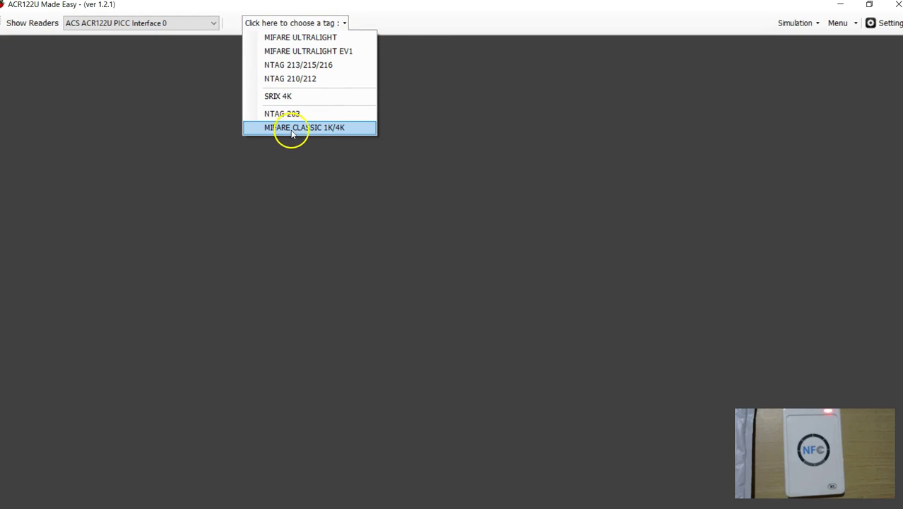
pyautogui.click(324, 132)
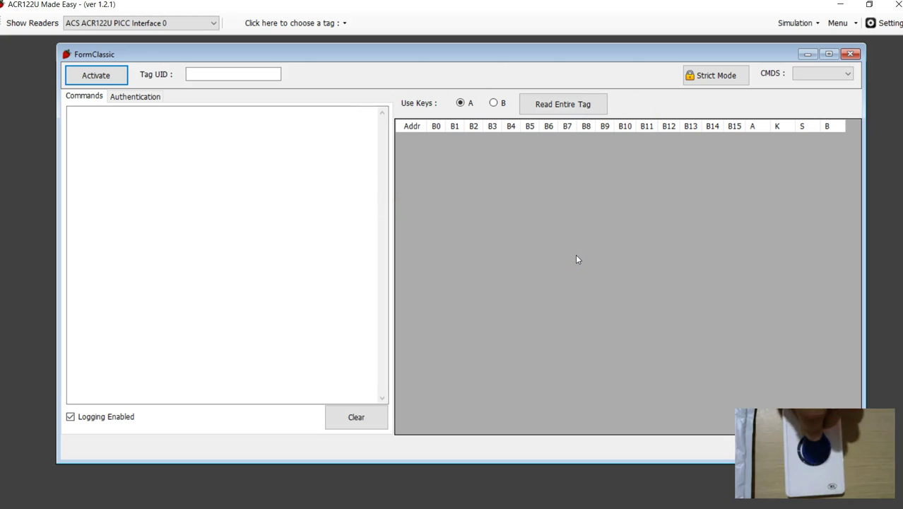
pyautogui.click(96, 78)
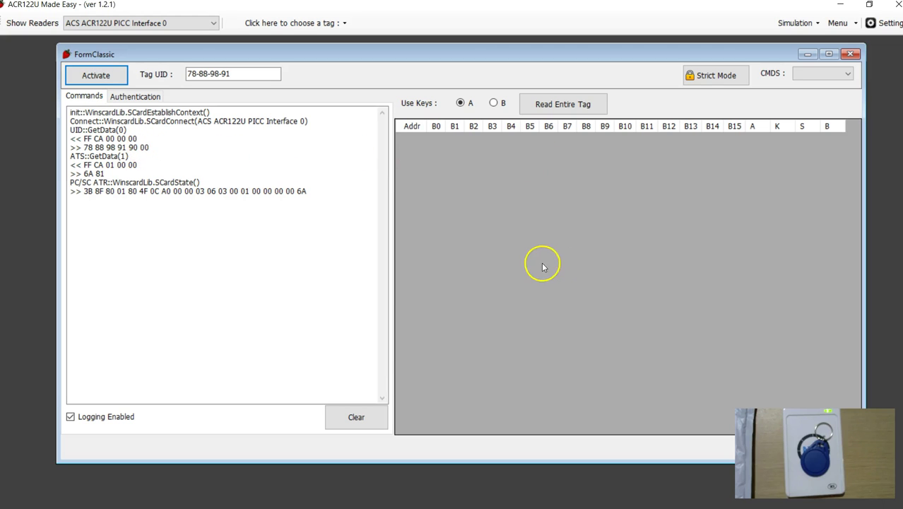
# - Authenticate and read sector 0 with Key A, and read the entire tag to inspect its memory blocks
pyautogui.click(142, 96)
pyautogui.click(319, 176)
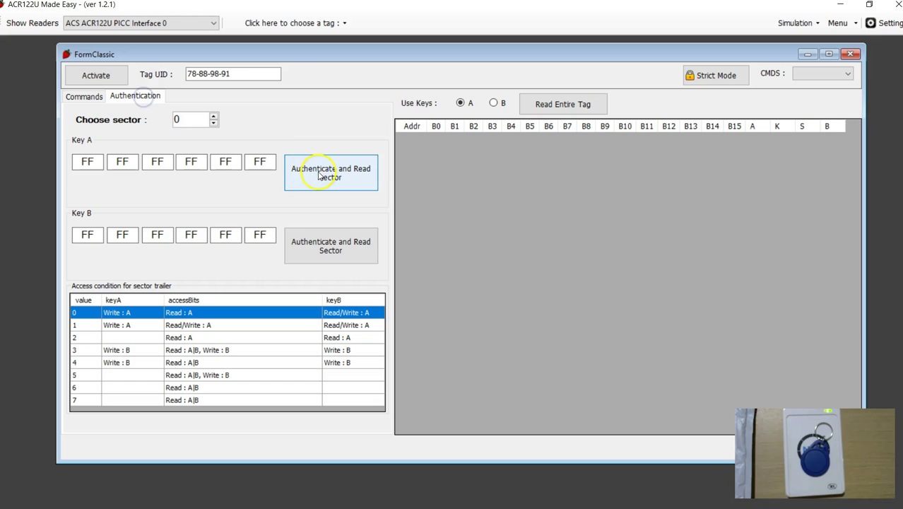
pyautogui.click(316, 174)
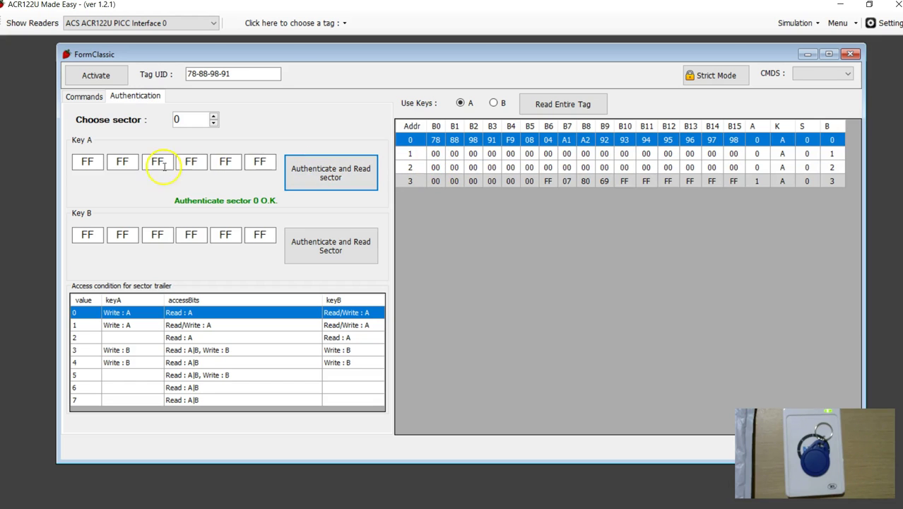
pyautogui.click(553, 111)
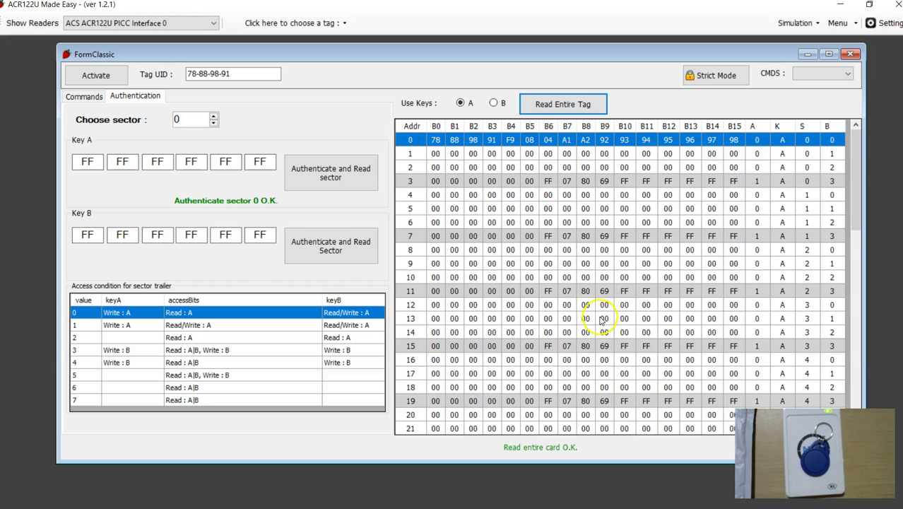
pyautogui.scroll(-5, 602, 320)
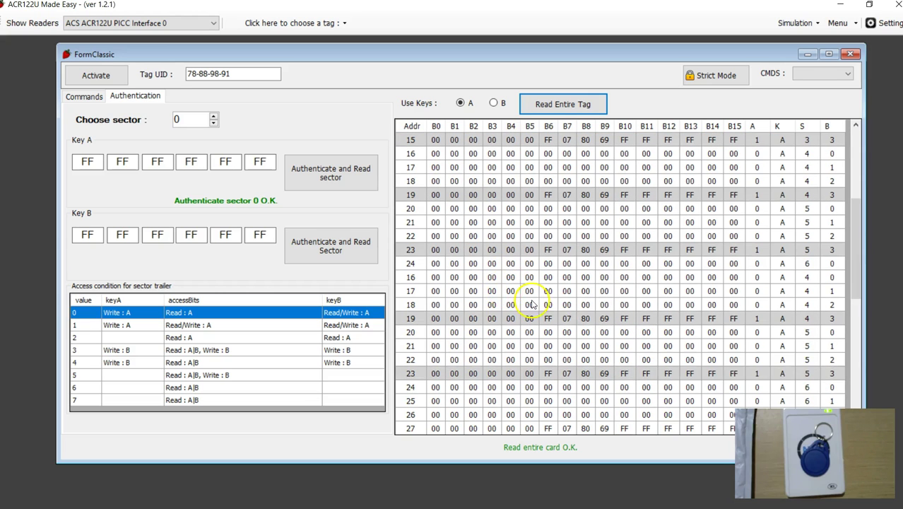
pyautogui.scroll(5, 558, 305)
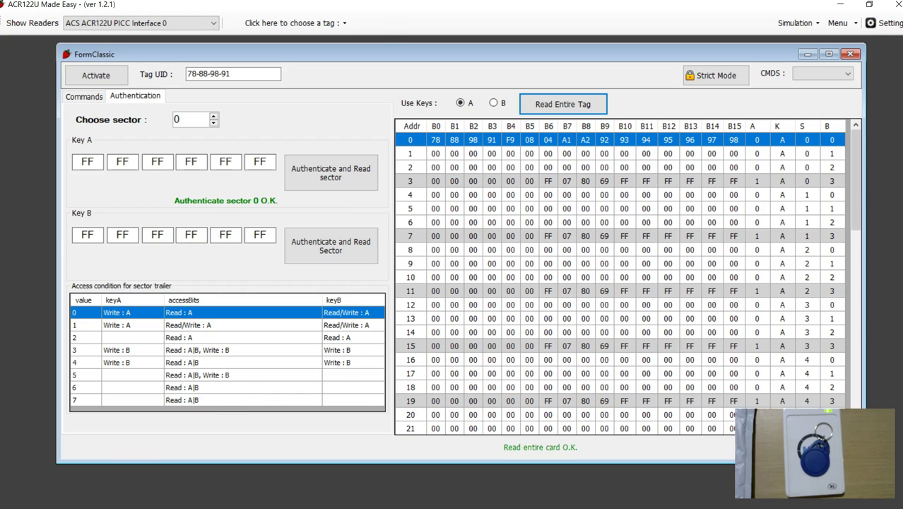
# - Load the connected reader, open the ACR122U Console, and activate the white card placed on it
pyautogui.click(216, 353)
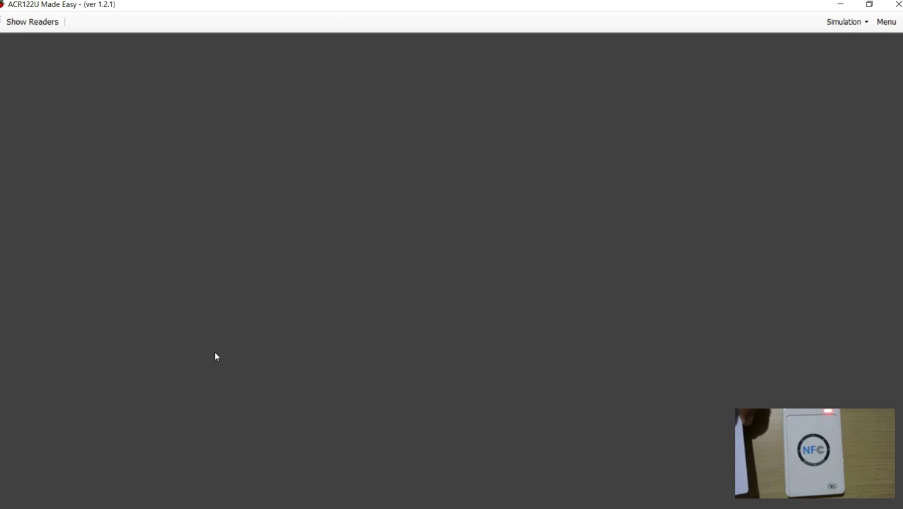
pyautogui.click(32, 23)
pyautogui.click(31, 23)
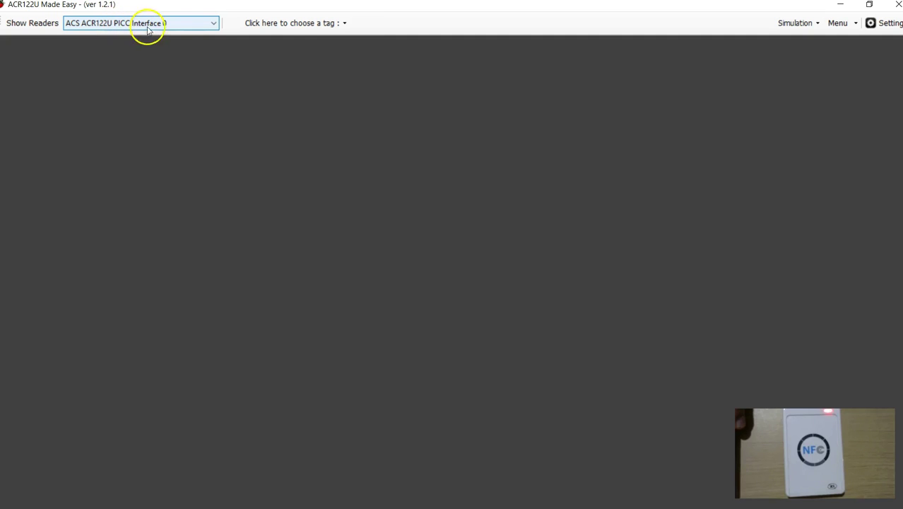
pyautogui.click(851, 23)
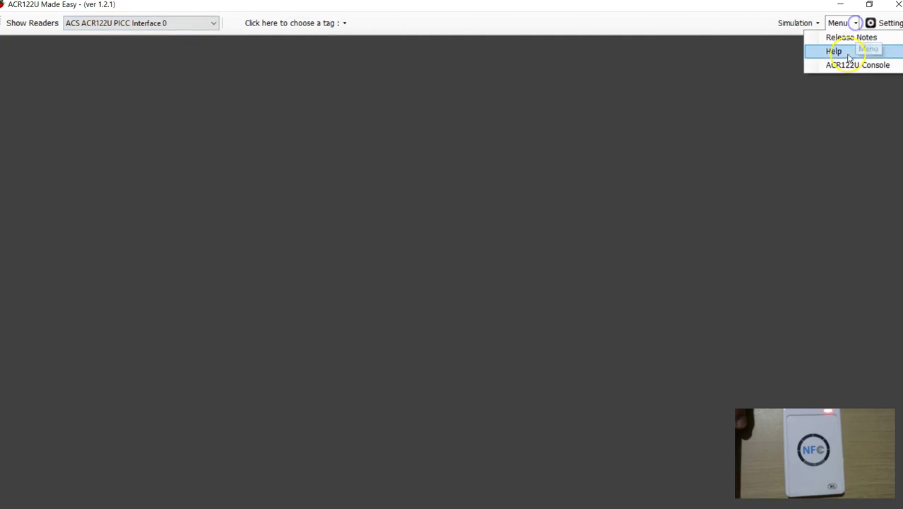
pyautogui.click(844, 65)
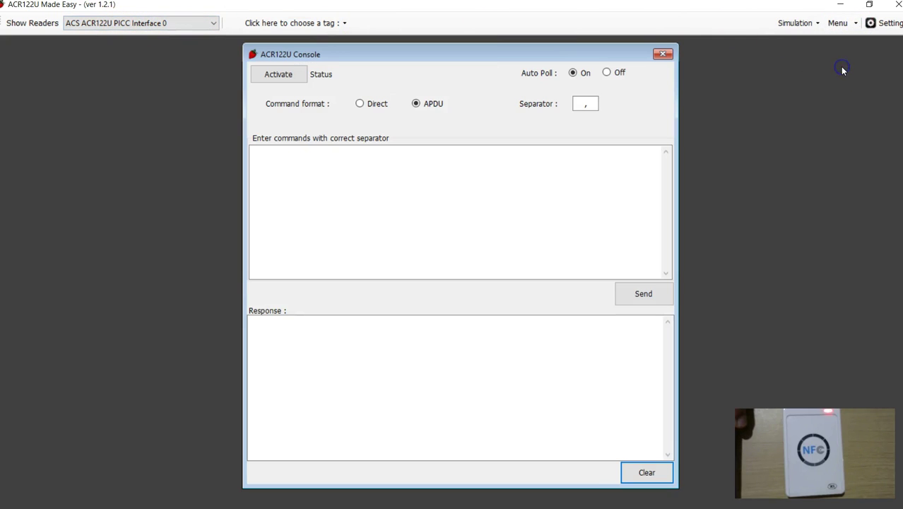
pyautogui.click(278, 74)
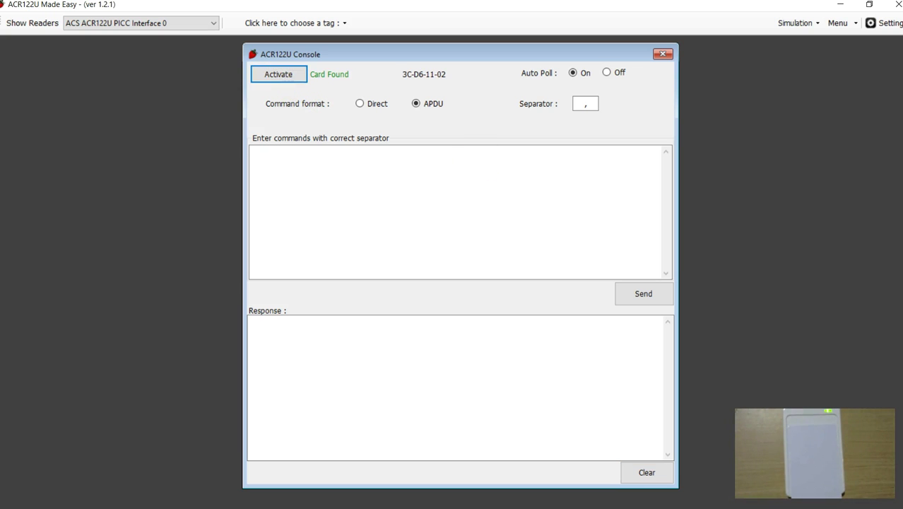
# - Paste the eight APDU commands into the console's command area, with UID 21,22,23,24 and check byte 04 in the last line
pyautogui.hotkey('alt', 'Tab')
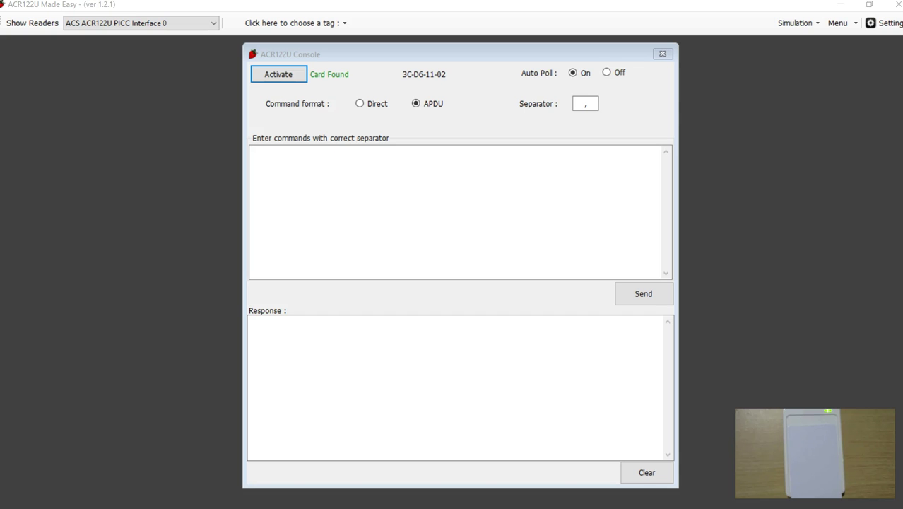
pyautogui.click(264, 150)
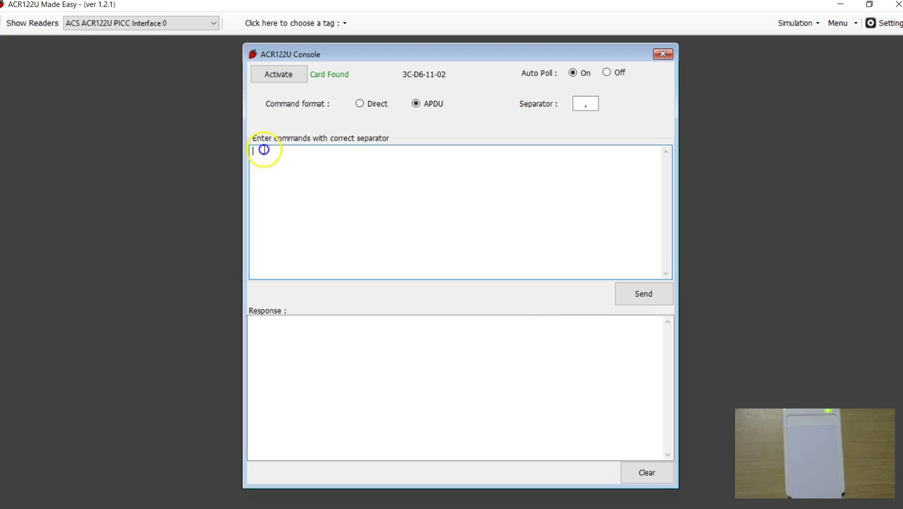
pyautogui.write('FF,00,00,00,08,D4,08,63,02,00,63,03,00 FF,00,00,00,06,D4,42,50,00,57,CD FF,00,00,00,05,D4,08,63,3D,07 FF,00,00,00,03,D4,42,40 FF,00,00,00,05,D4,08,63,3D,00 FF,00,00,00,03,D4,42,43 FF,00,00,00,08,D4,08,63,02,80,63,03,80 FF,00,00,00,15,D4,40,01,A0,00,21,22,23,24,04,08,04,00,91,92,93,94,95,96,97,98')
pyautogui.moveTo(544, 215); pyautogui.dragTo(247, 152)
pyautogui.click(337, 240)
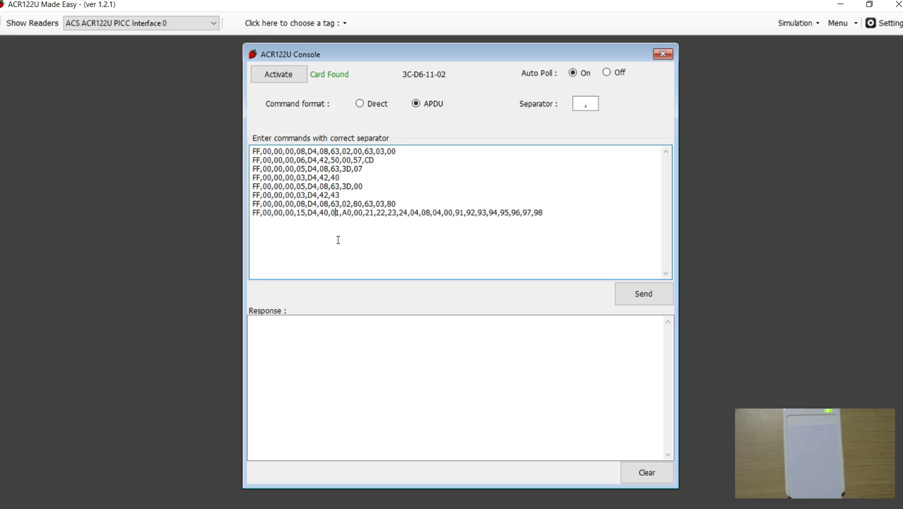
# - Switch to Calculator in Programmer mode and select hexadecimal input
pyautogui.click(386, 227)
pyautogui.hotkey('alt', 'Tab')
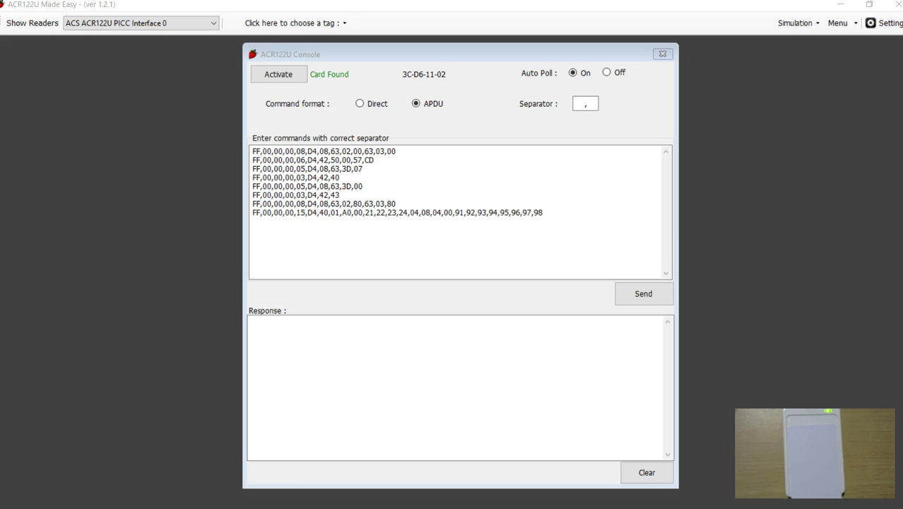
pyautogui.click(566, 341)
pyautogui.click(165, 494)
pyautogui.click(621, 140)
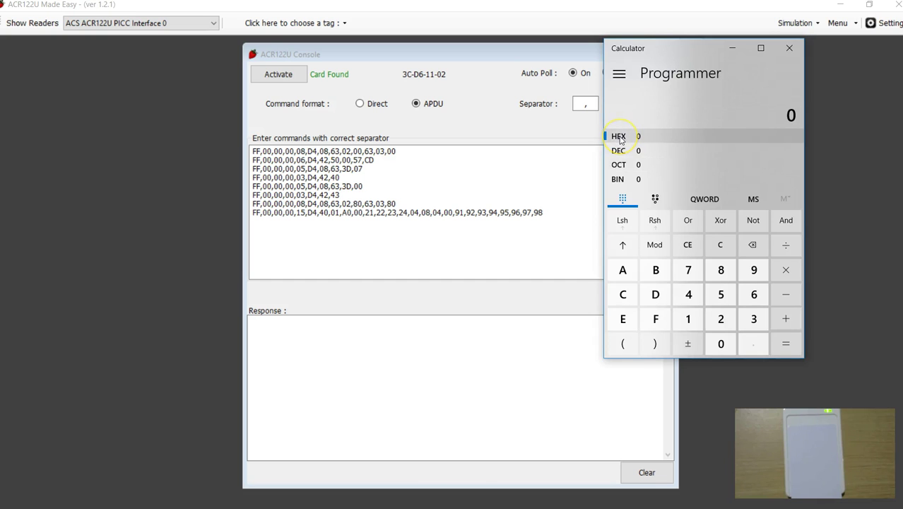
pyautogui.click(786, 220)
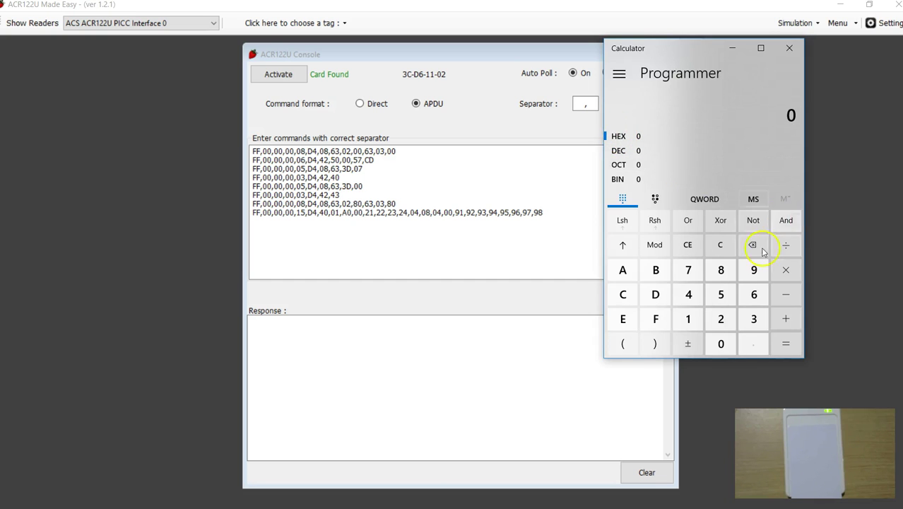
pyautogui.click(755, 318)
pyautogui.click(721, 344)
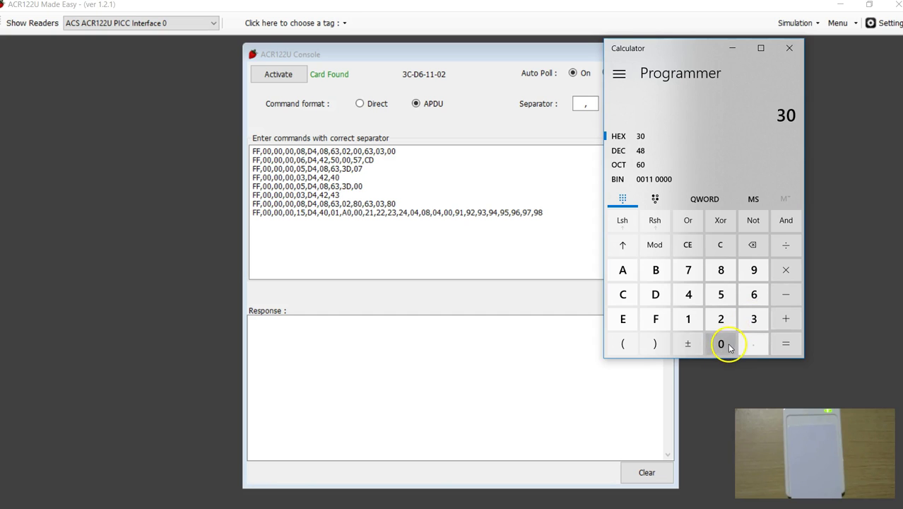
pyautogui.click(688, 294)
pyautogui.click(719, 244)
pyautogui.click(718, 246)
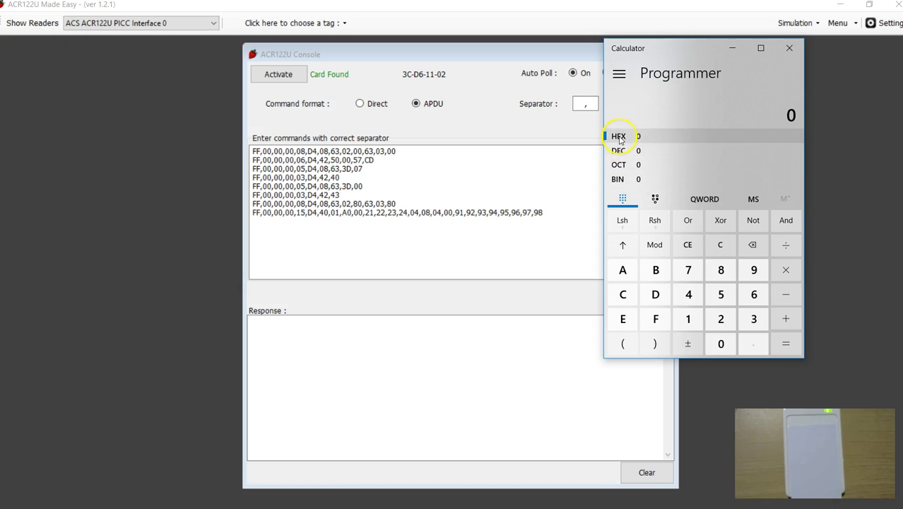
# - Calculate the check byte for the new UID in hexadecimal as 30 Xor 40 Xor 50 Xor 60
pyautogui.click(752, 318)
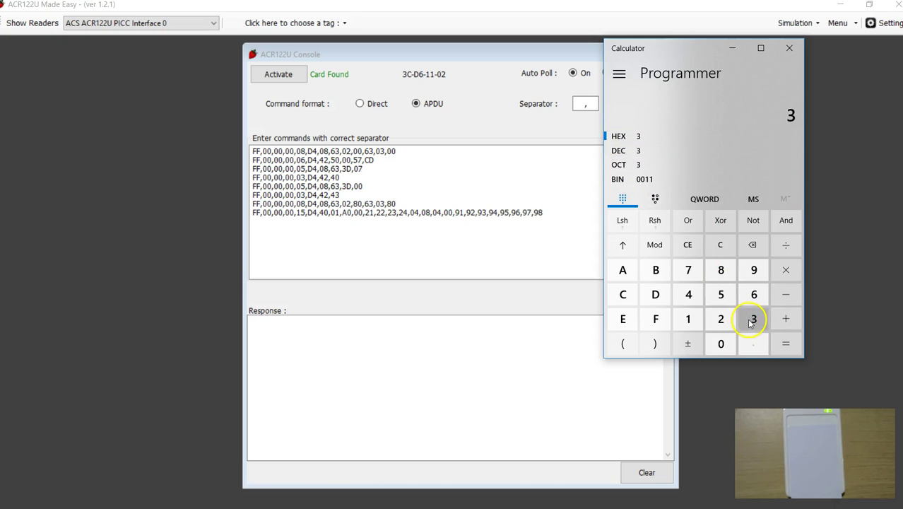
pyautogui.click(721, 345)
pyautogui.click(721, 220)
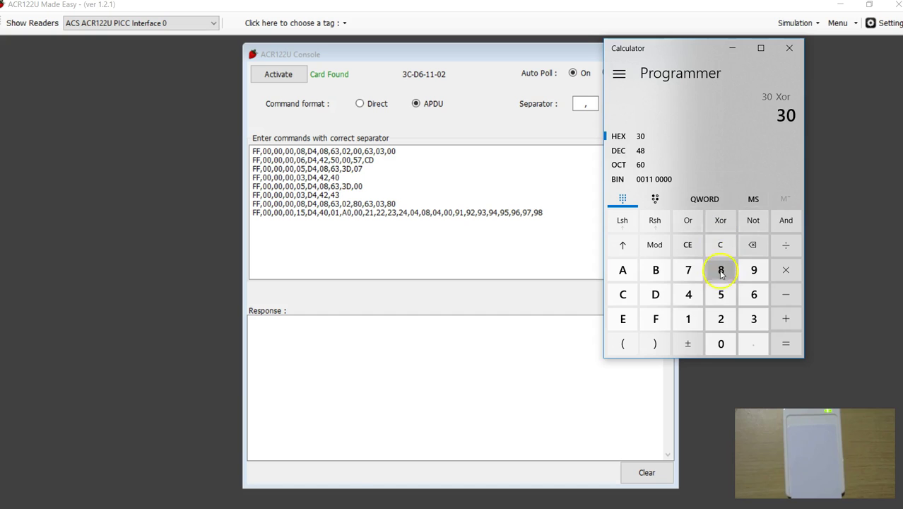
pyautogui.click(688, 294)
pyautogui.click(721, 344)
pyautogui.click(720, 220)
pyautogui.click(721, 294)
pyautogui.click(721, 343)
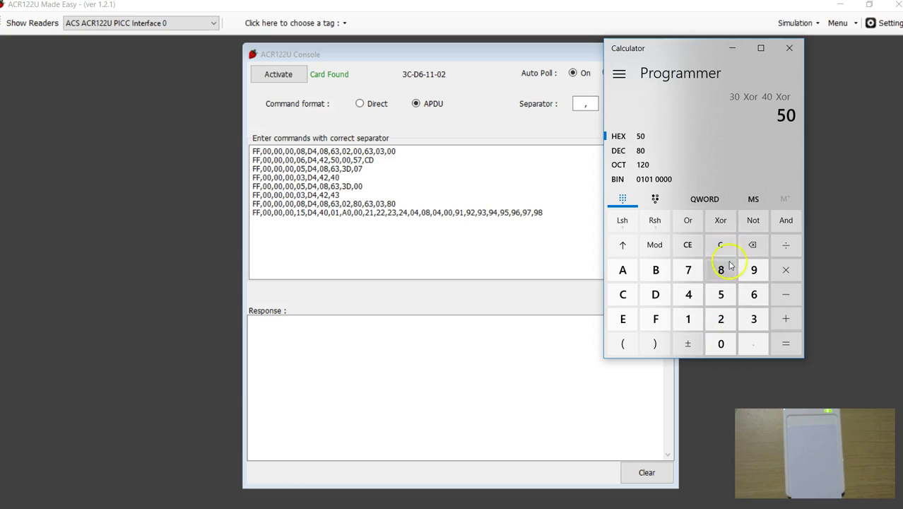
pyautogui.click(720, 220)
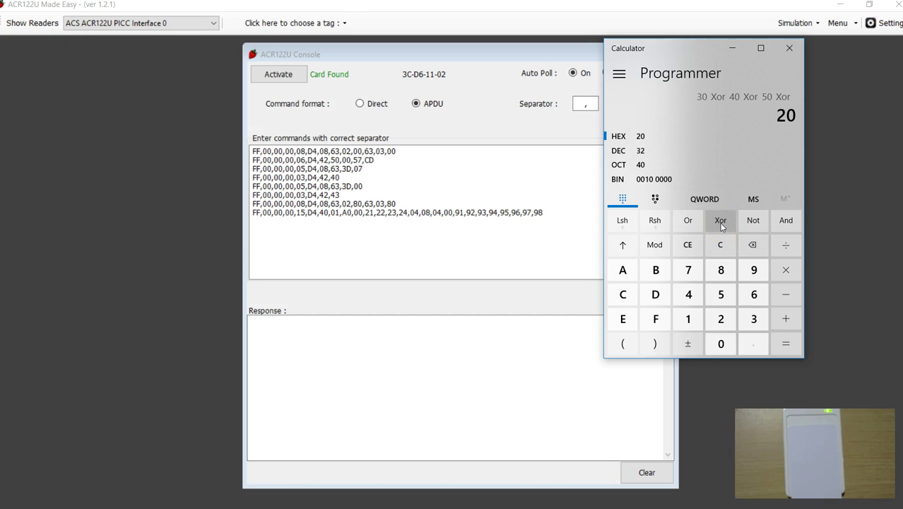
pyautogui.click(753, 294)
pyautogui.click(721, 344)
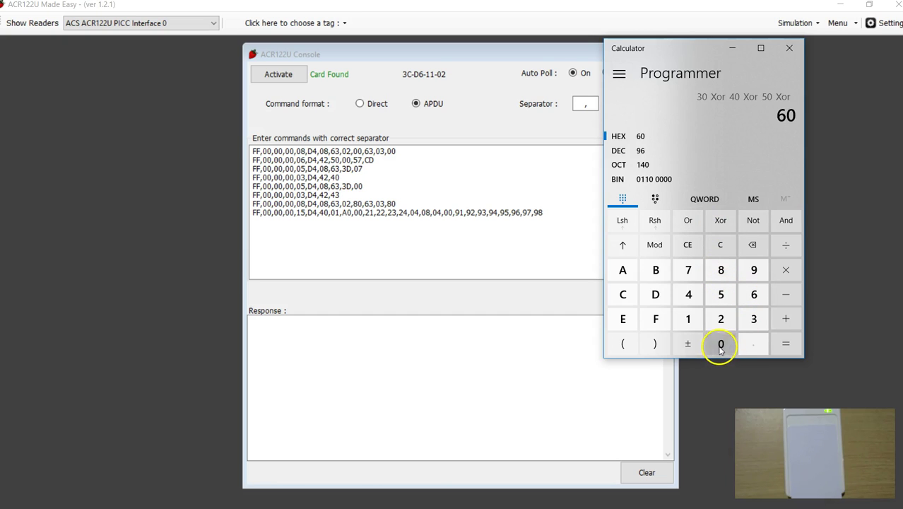
pyautogui.click(787, 344)
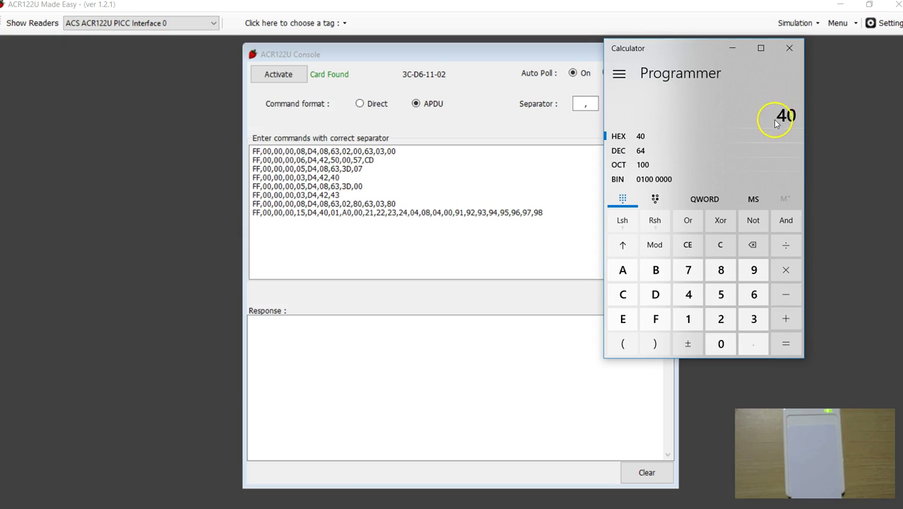
# - Switch to Notepad and replace the four UID bytes in the last APDU command with 30,40,50,60
pyautogui.click(837, 244)
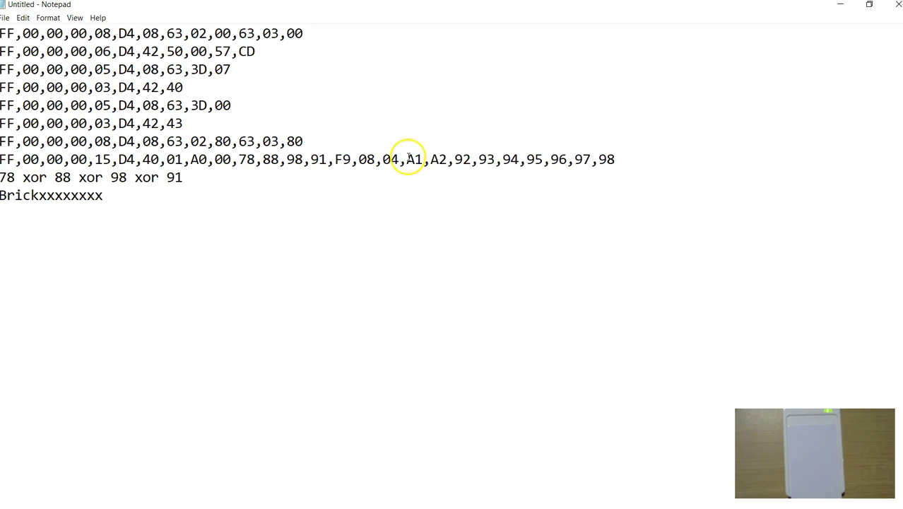
pyautogui.moveTo(408, 159); pyautogui.dragTo(429, 161)
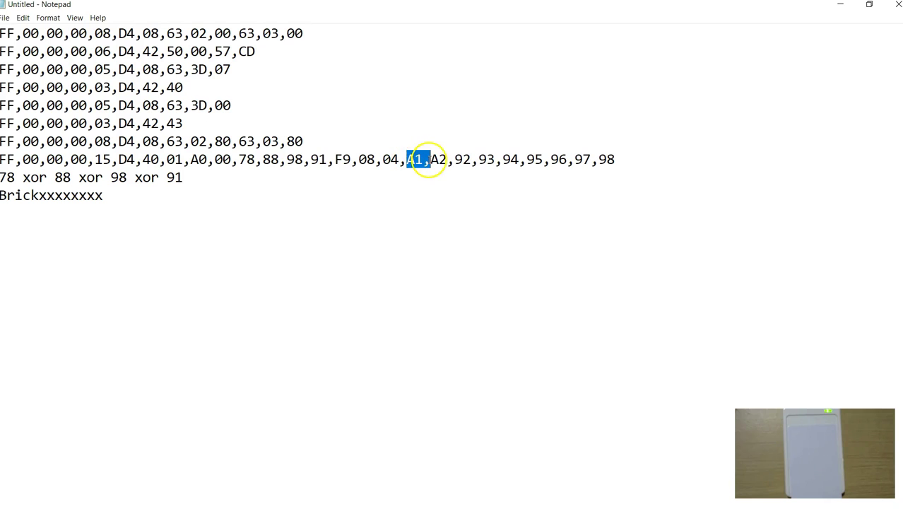
pyautogui.click(439, 177)
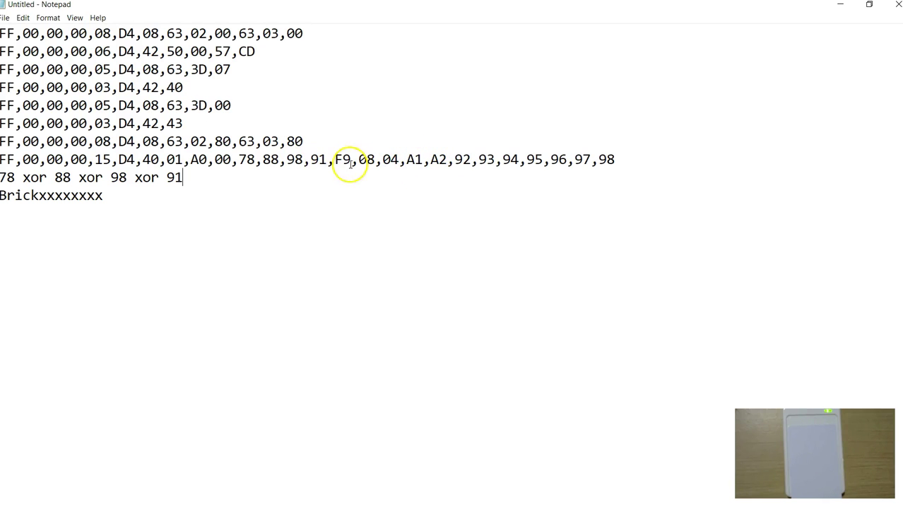
pyautogui.moveTo(239, 159); pyautogui.dragTo(327, 161)
pyautogui.write('30,40')
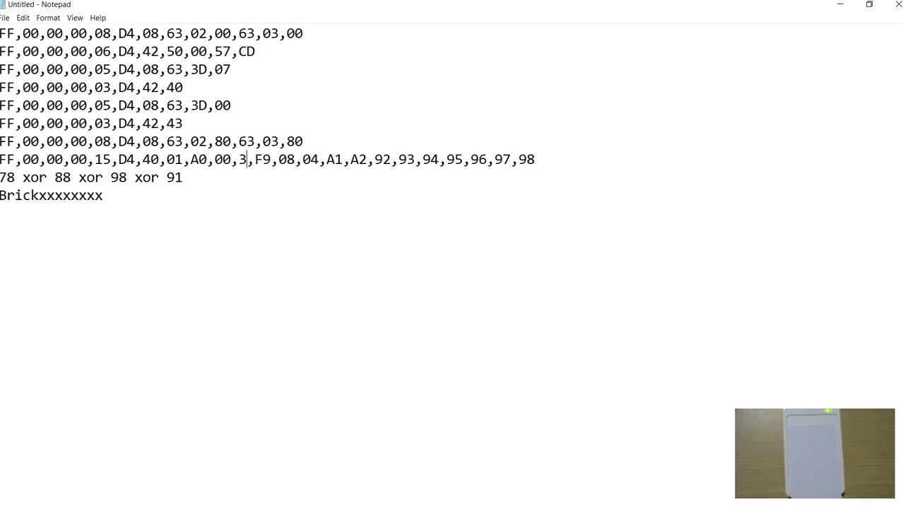
pyautogui.write(',')
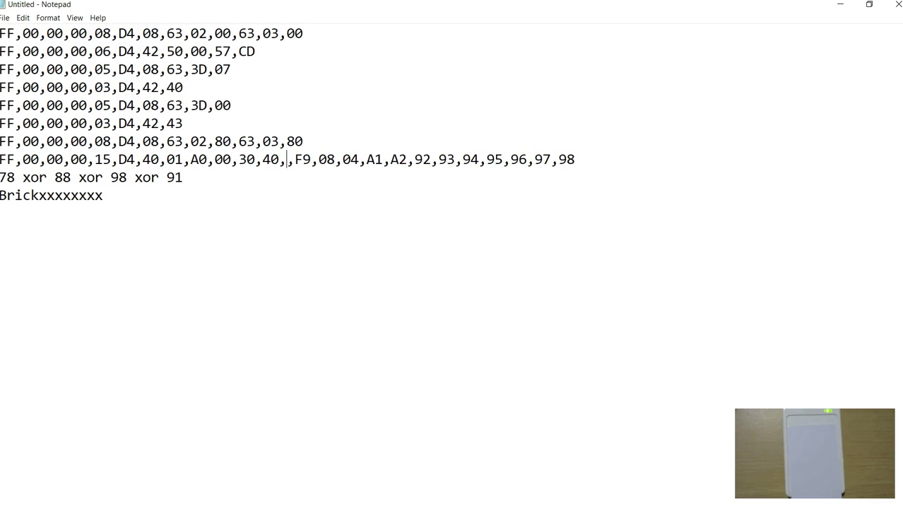
pyautogui.write('50,60')
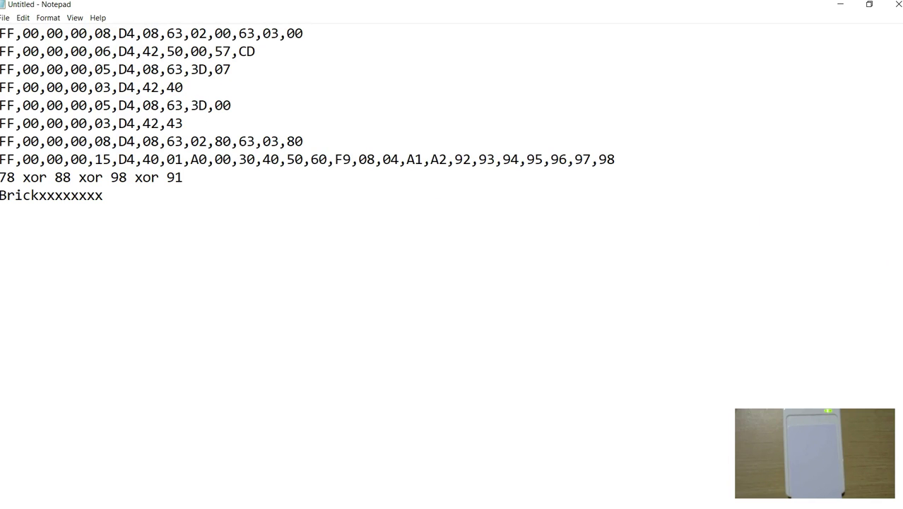
# - Set the check byte after the UID in the last APDU command to 40
pyautogui.hotkey('alt', 'Tab')
pyautogui.click(378, 185)
pyautogui.moveTo(337, 160); pyautogui.dragTo(350, 160)
pyautogui.write('40')
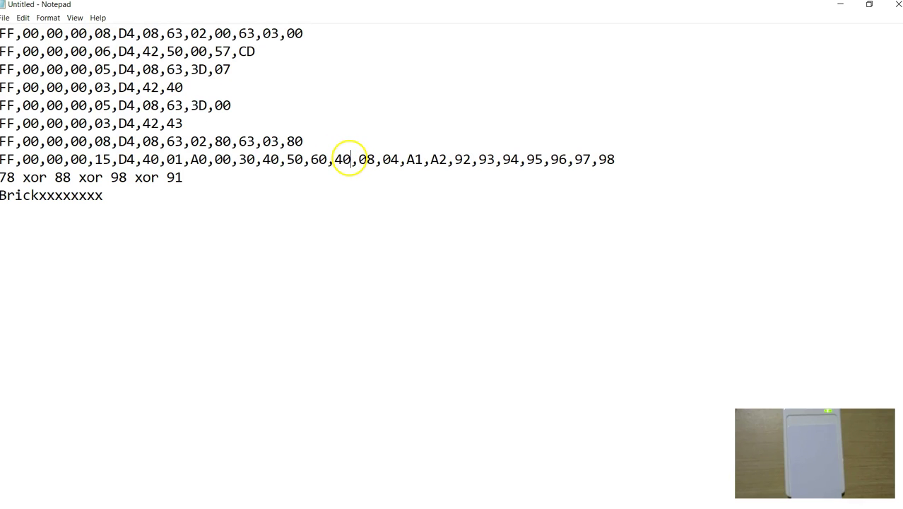
# - Recalculate 30 Xor 40 Xor 50 Xor 60 in Calculator to double-check the check byte, and return to Notepad
pyautogui.hotkey('alt', 'Tab')
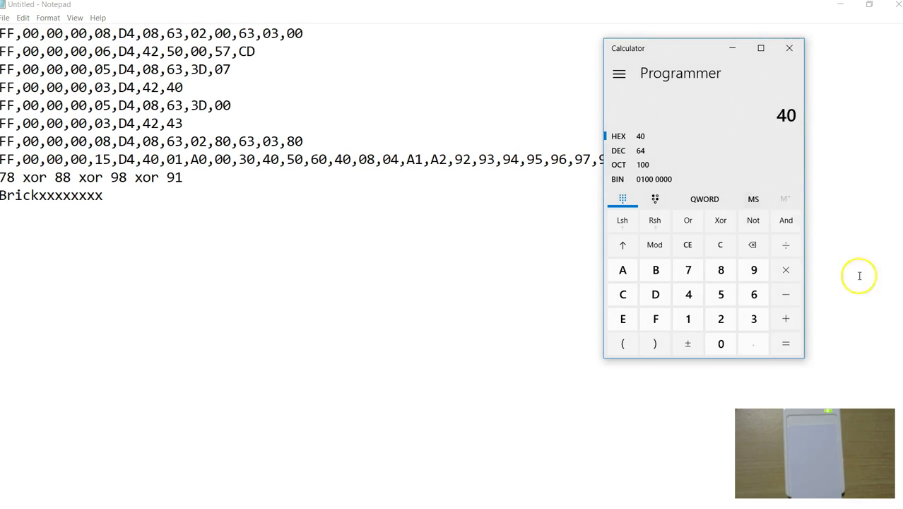
pyautogui.click(710, 251)
pyautogui.click(753, 319)
pyautogui.click(721, 343)
pyautogui.click(724, 224)
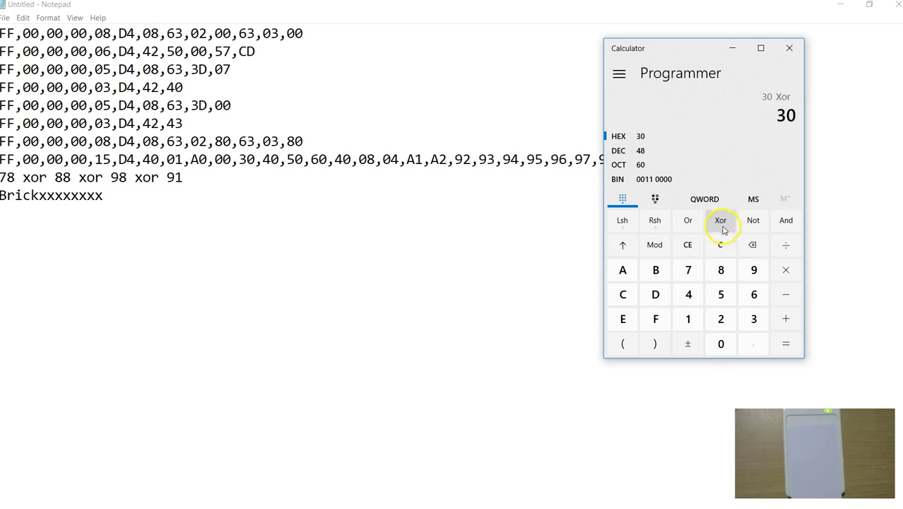
pyautogui.click(689, 294)
pyautogui.click(721, 344)
pyautogui.click(724, 225)
pyautogui.click(721, 294)
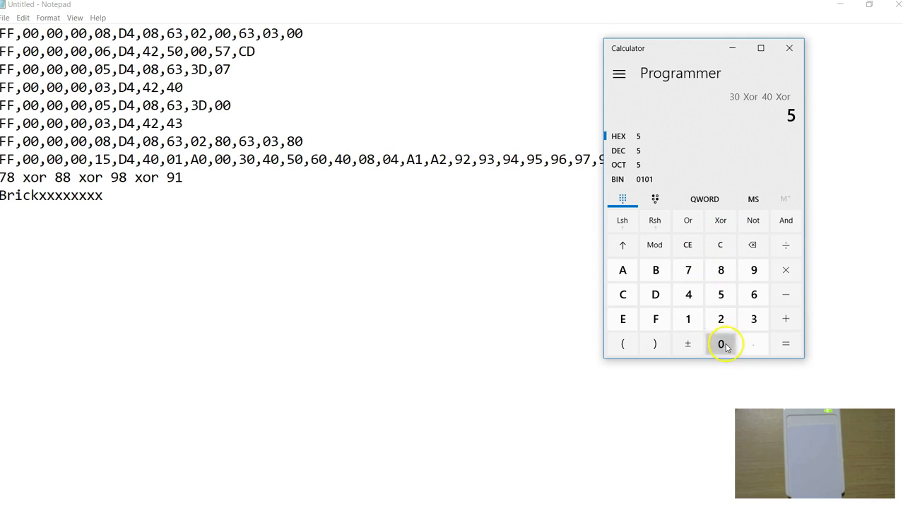
pyautogui.click(723, 344)
pyautogui.click(721, 224)
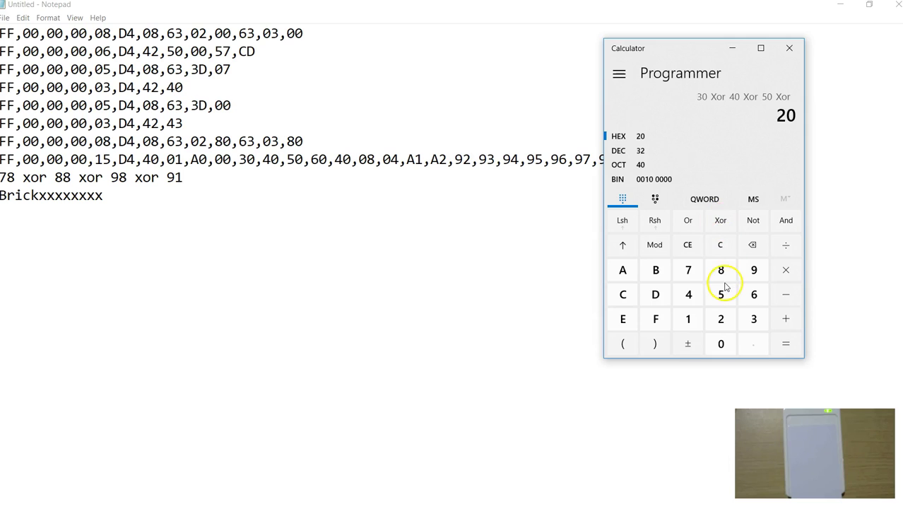
pyautogui.click(755, 294)
pyautogui.click(721, 343)
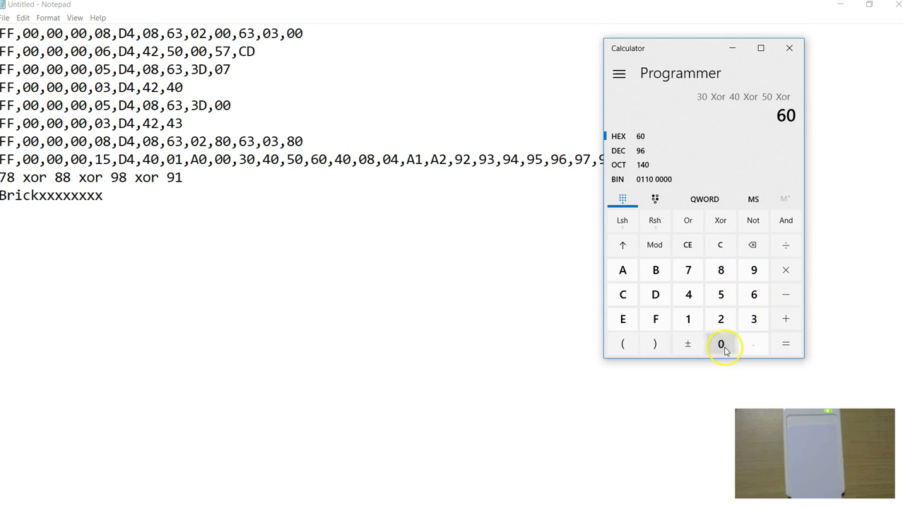
pyautogui.click(787, 341)
pyautogui.click(453, 234)
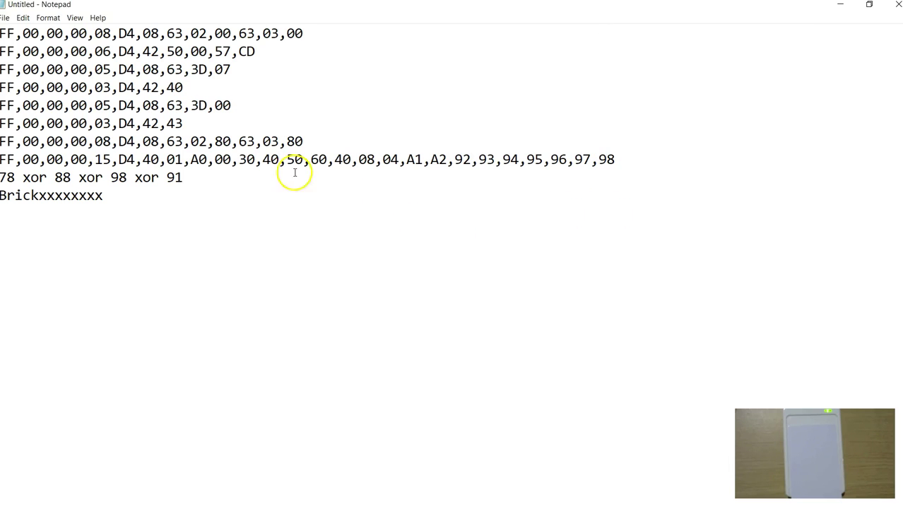
# - Copy the edited last command from Notepad and replace the console's last line in ACR122U Made Easy with it
pyautogui.moveTo(242, 161); pyautogui.dragTo(333, 164)
pyautogui.click(346, 166)
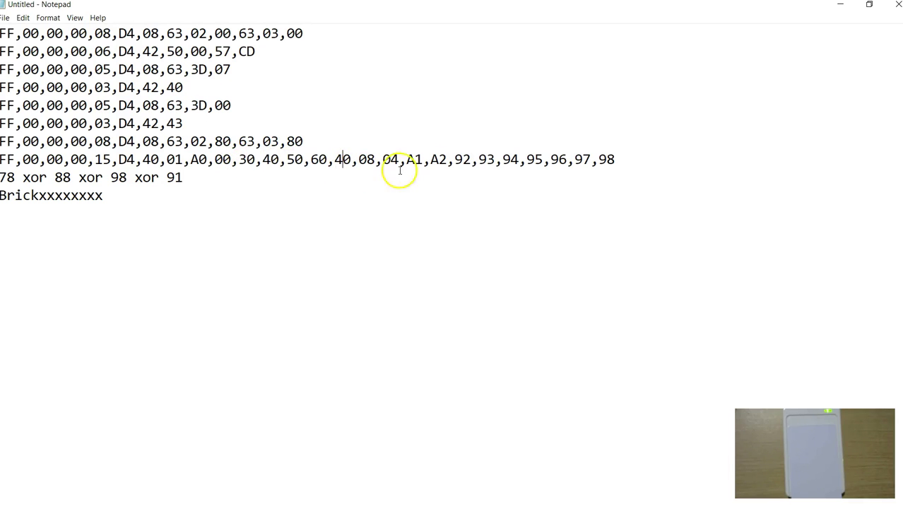
pyautogui.moveTo(615, 159); pyautogui.dragTo(2, 160)
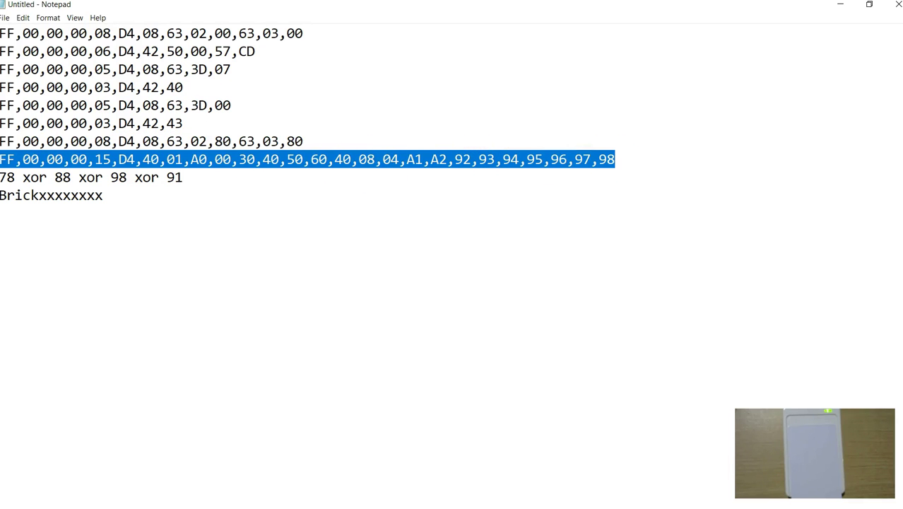
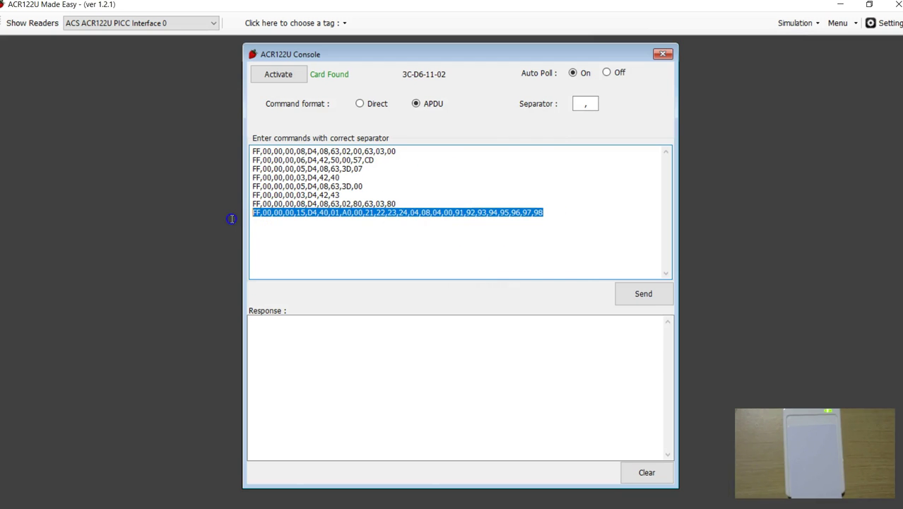
pyautogui.write('FF,00,00,00,15,D4,40,01,A0,00,30,40,50,60,40,08,04,A1,A2,92,93,94,95,96,97,98')
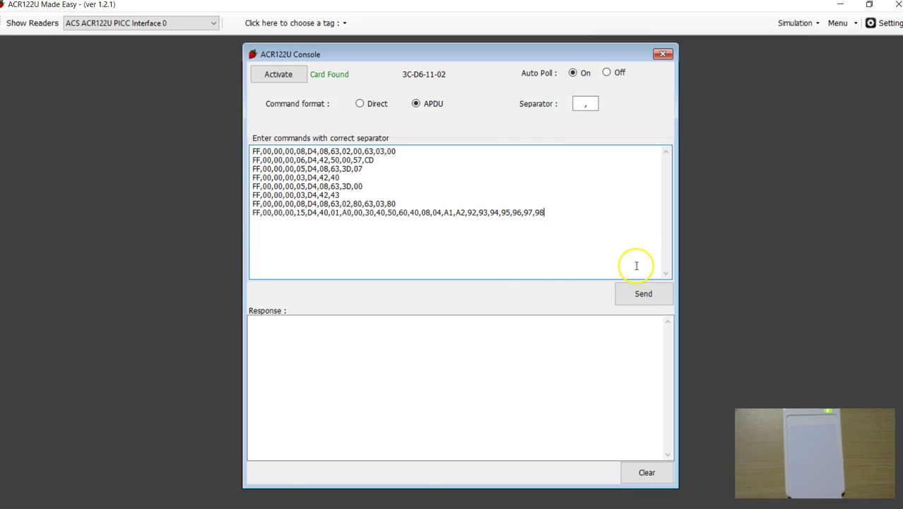
# - Send the eight APDU commands to the white card, review the responses, and activate the card again to read its UID
pyautogui.click(641, 289)
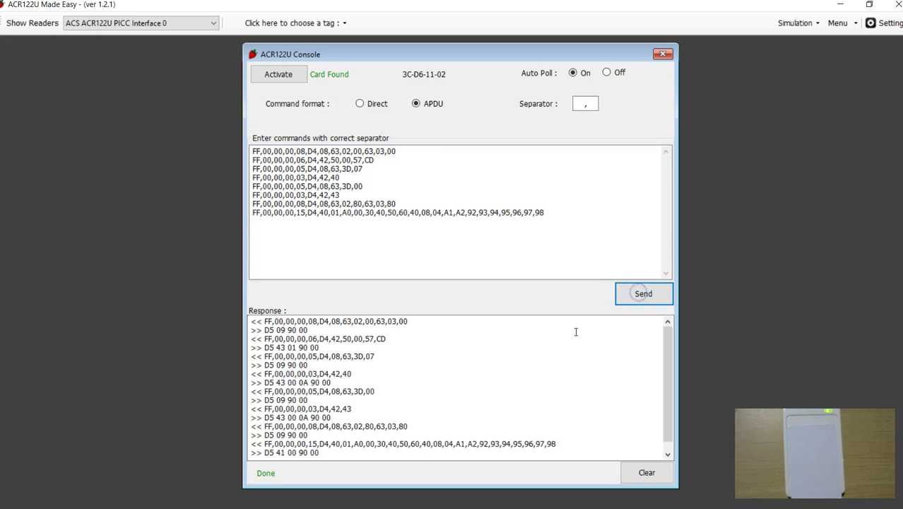
pyautogui.scroll(-1, 332, 421)
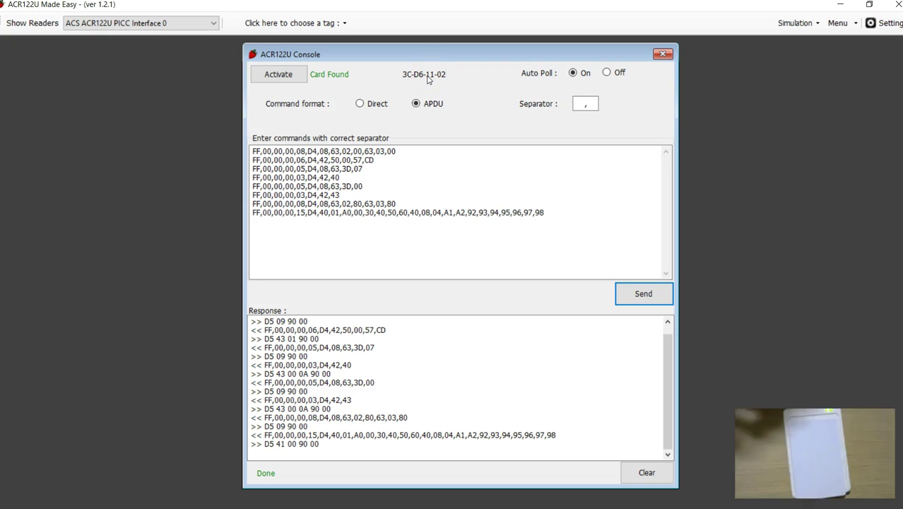
pyautogui.click(282, 76)
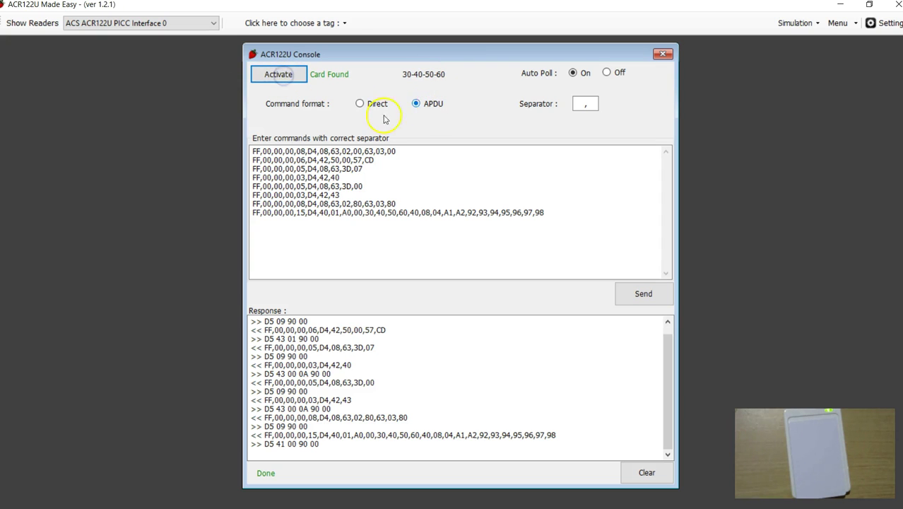